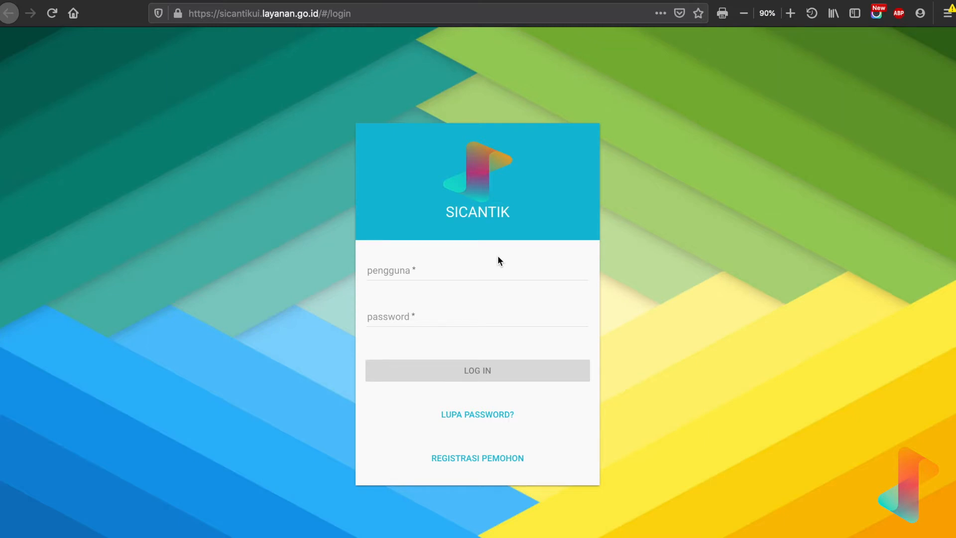
Log in to SICANTIK as the demo user with the saved username and account password.
{"action": "left_click", "coordinate": [427, 277]}
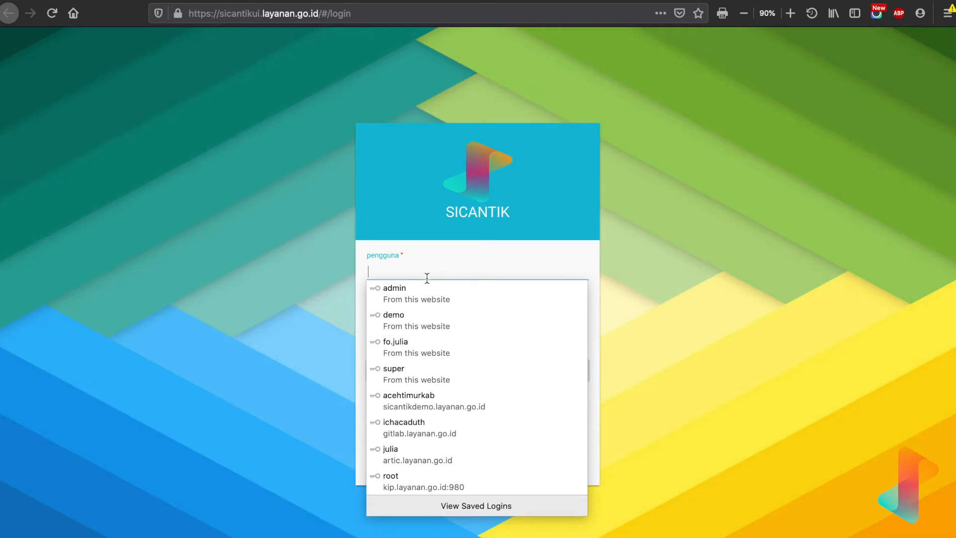
{"action": "type", "text": "demo"}
{"action": "left_click", "coordinate": [423, 286]}
{"action": "left_click", "coordinate": [479, 371]}
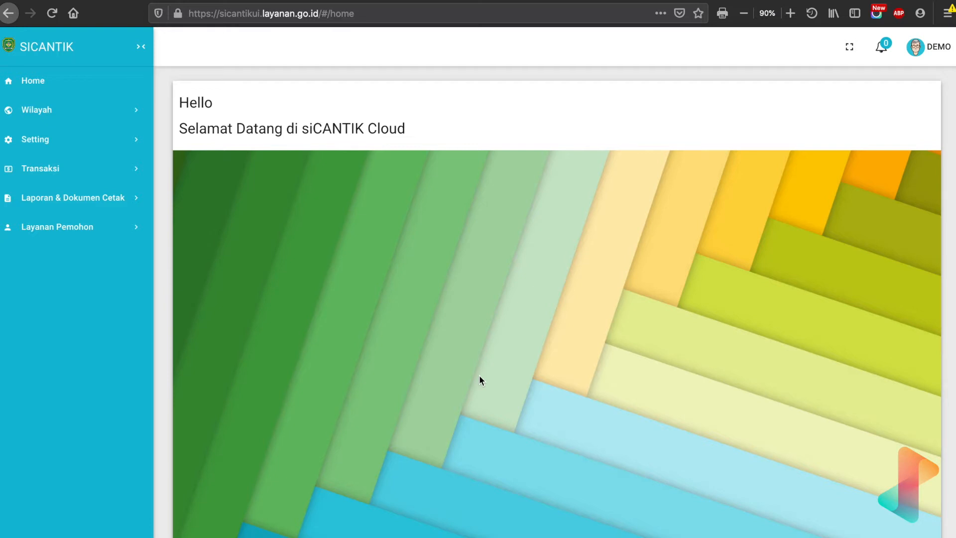
Add a new unit in Struktur Instansi and enter DPMPTSP Kabupaten Demo as its name.
{"action": "left_click", "coordinate": [30, 142]}
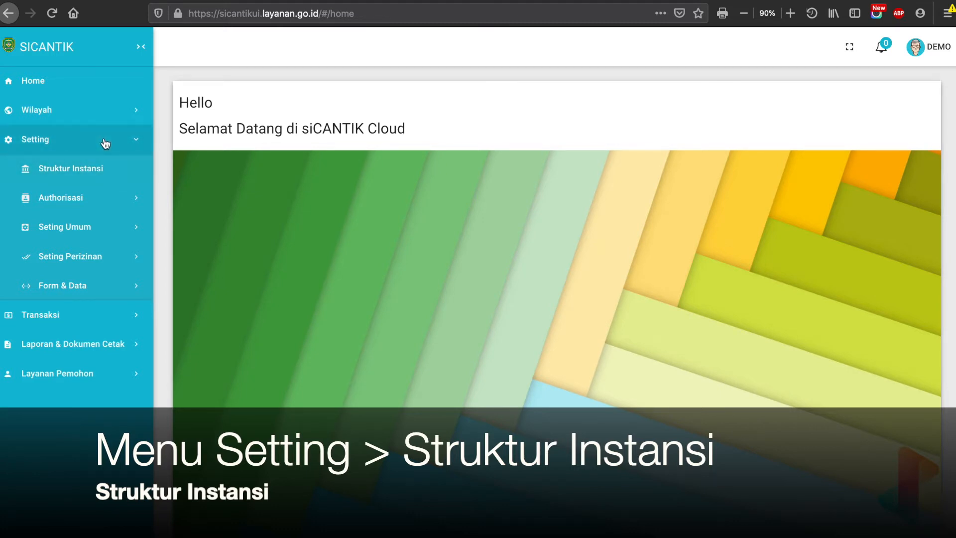
{"action": "left_click", "coordinate": [112, 174]}
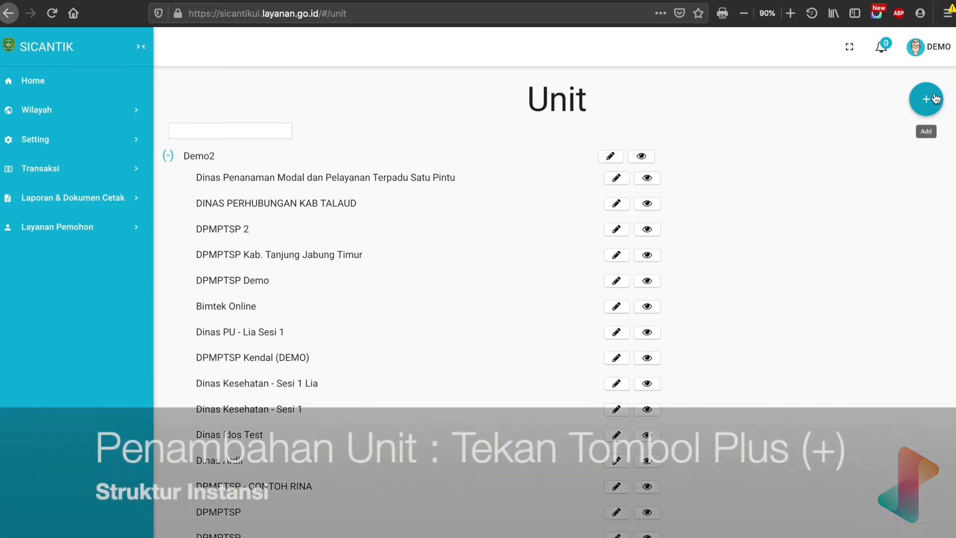
{"action": "left_click", "coordinate": [929, 104]}
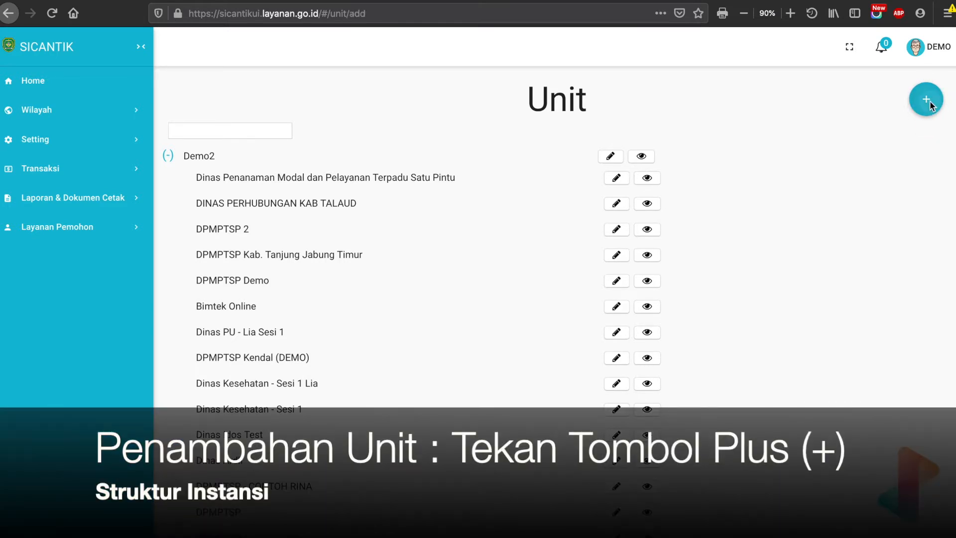
{"action": "left_click", "coordinate": [187, 155]}
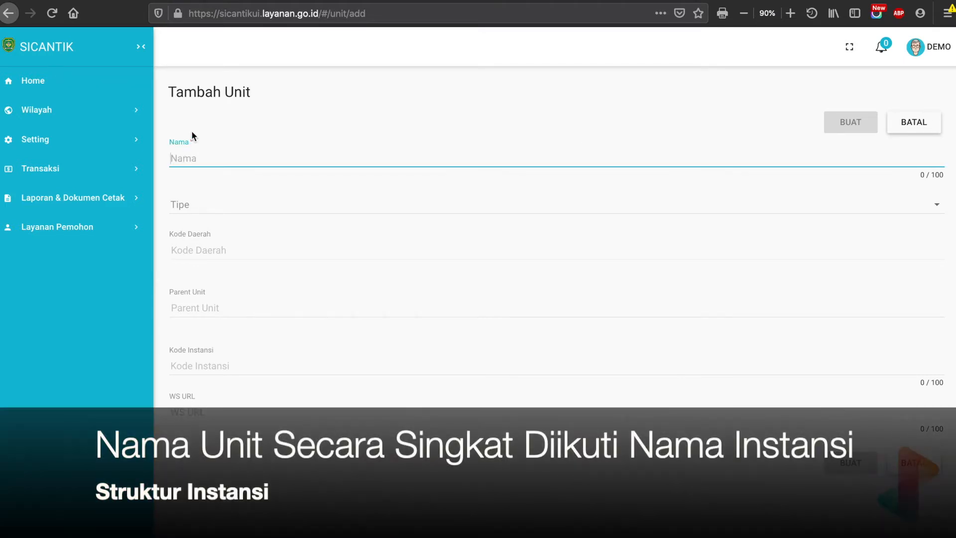
{"action": "type", "text": "DPMPTSP"}
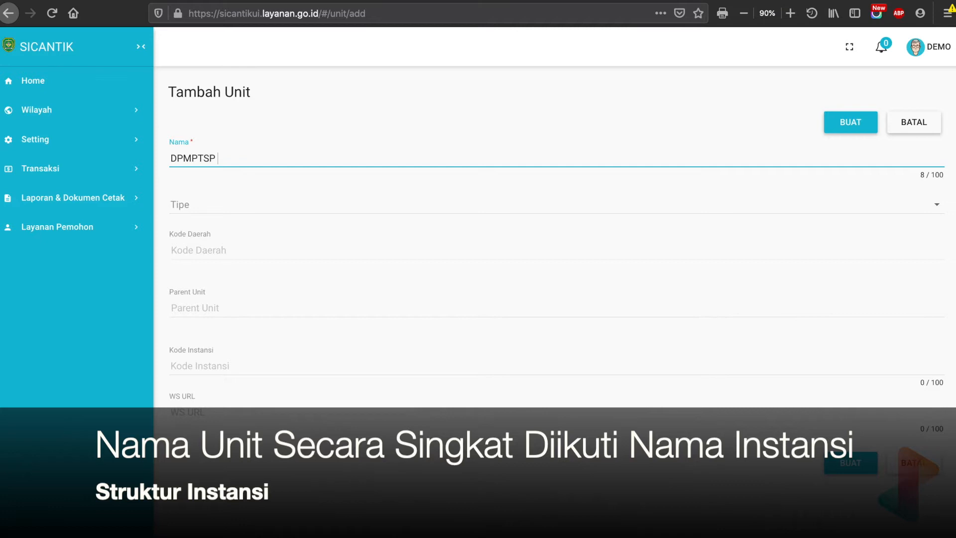
{"action": "type", "text": "Kabupaten Demo"}
Set the unit's Tipe to Unit Kerja and its Kode Daerah to 31.71, Kota Adm. Jakarta Pusat.
{"action": "left_click", "coordinate": [179, 209]}
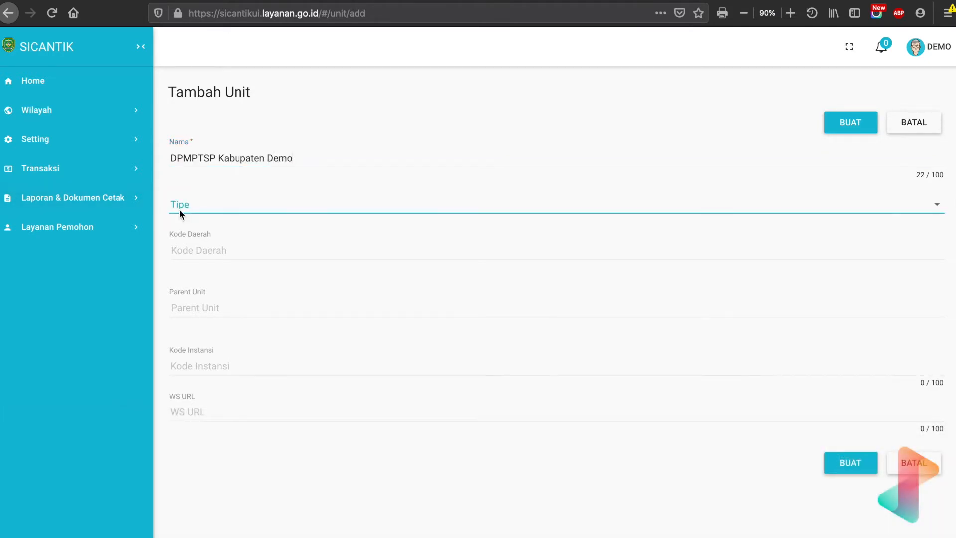
{"action": "left_click", "coordinate": [192, 209]}
{"action": "left_click", "coordinate": [182, 249]}
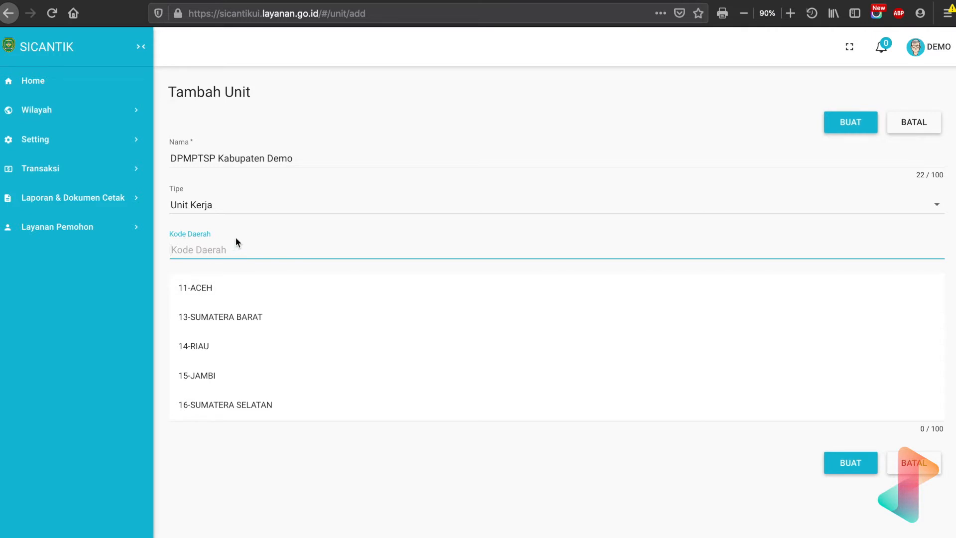
{"action": "type", "text": "ac"}
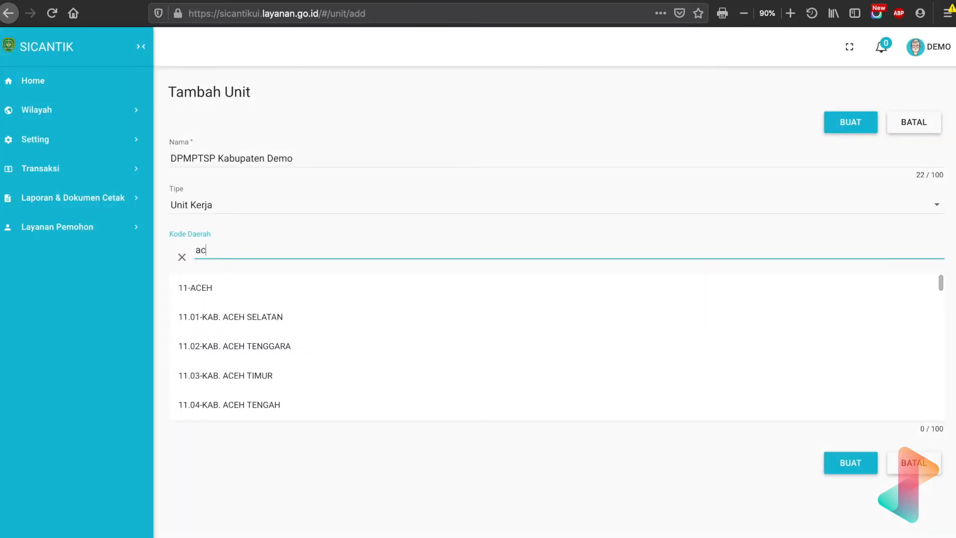
{"action": "key", "text": "BackSpace"}
{"action": "key", "text": "BackSpace"}
{"action": "type", "text": "jaka"}
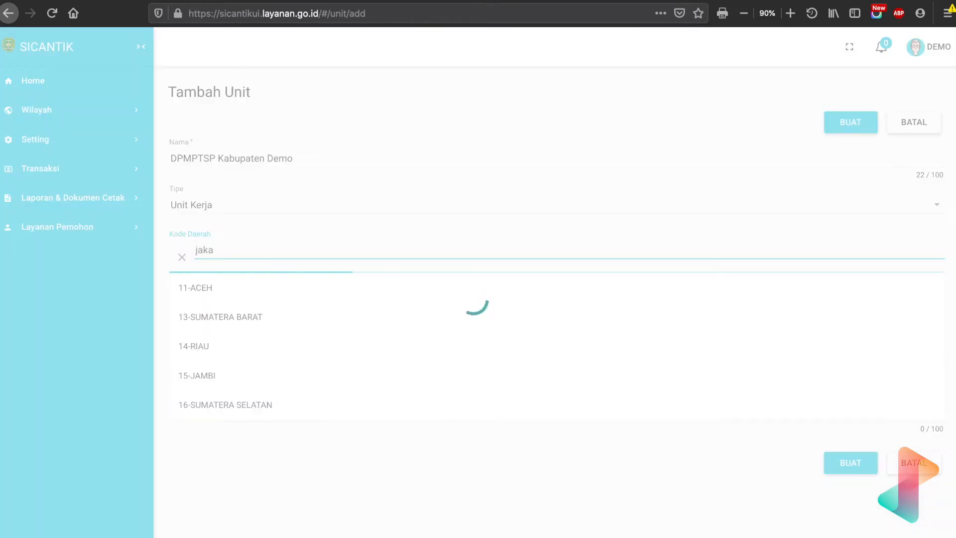
{"action": "type", "text": "rta"}
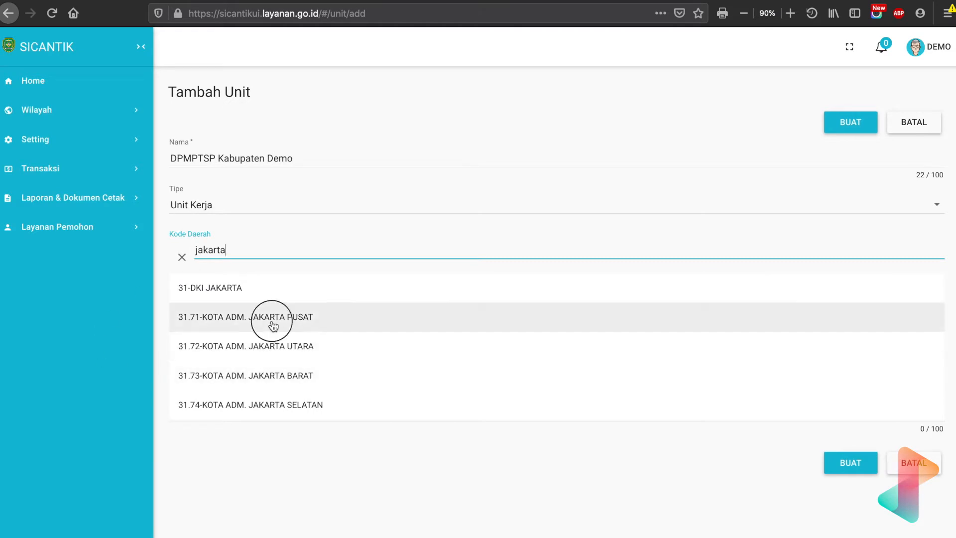
{"action": "left_click", "coordinate": [271, 320]}
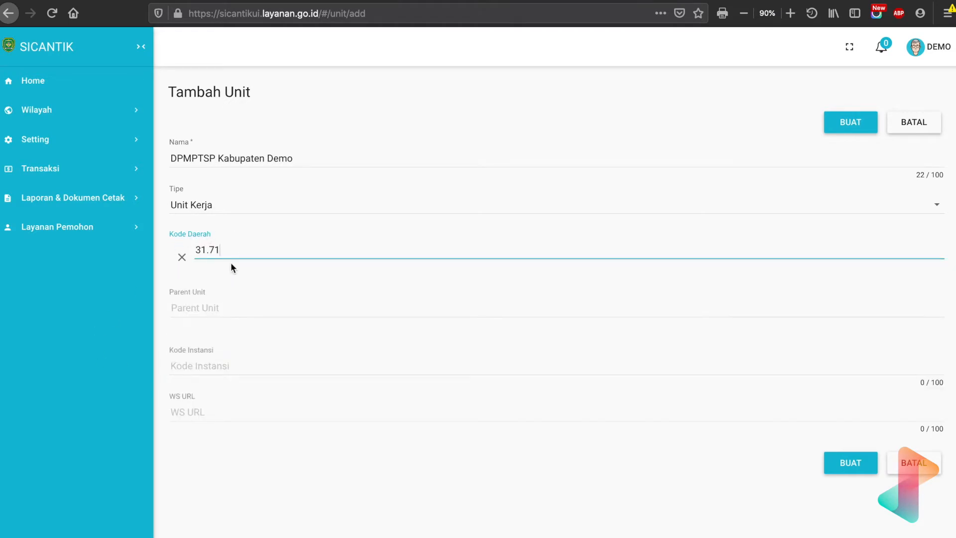
Assign Demo2 as the parent unit and create the new unit.
{"action": "left_click", "coordinate": [214, 301]}
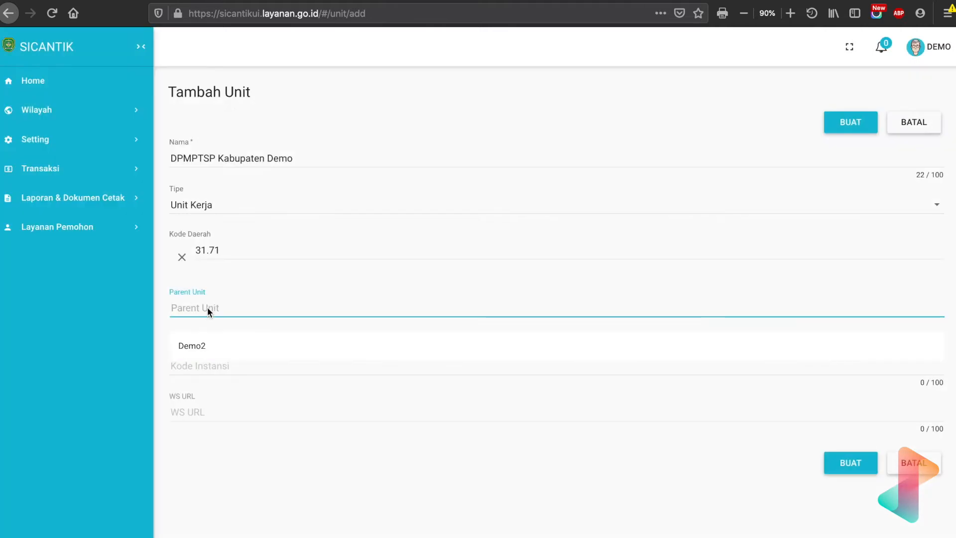
{"action": "left_click", "coordinate": [194, 346]}
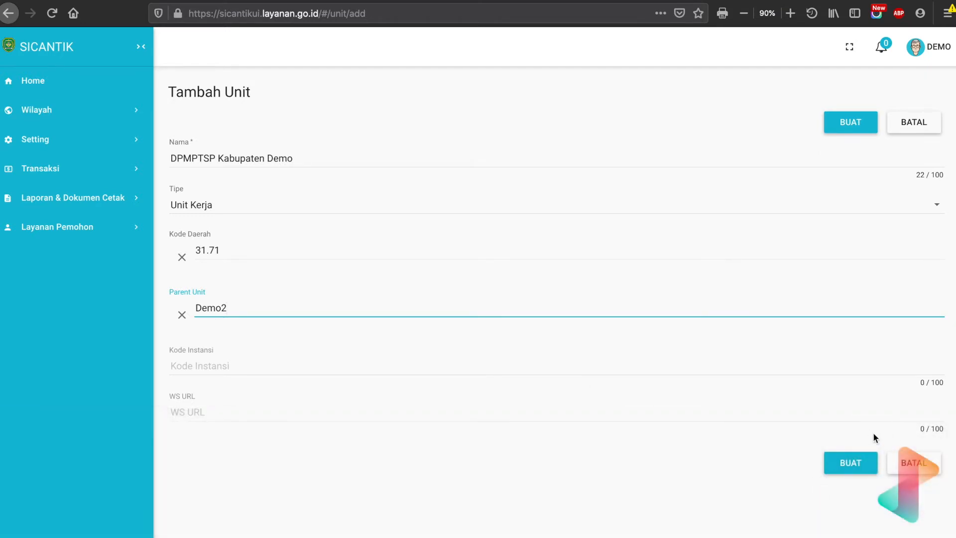
{"action": "left_click", "coordinate": [870, 475]}
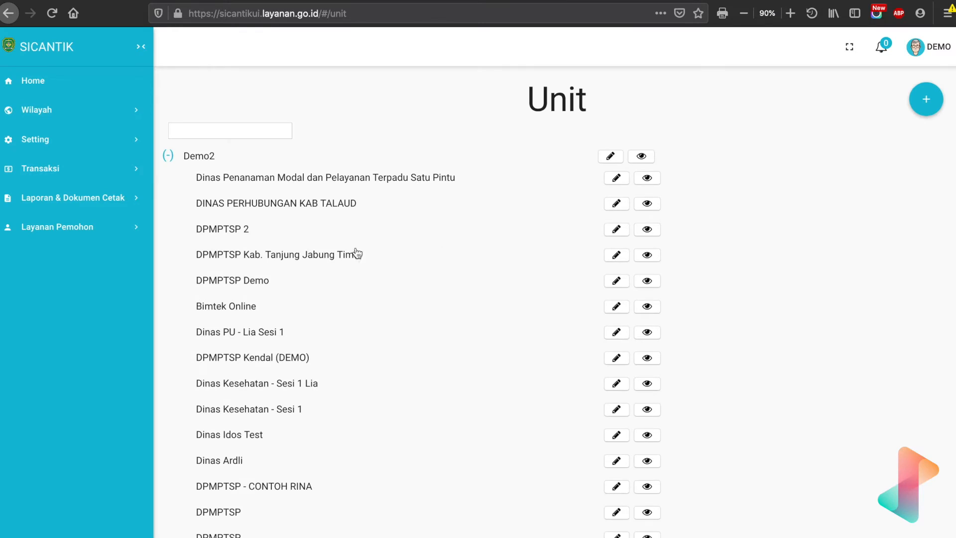
Open the Master Jabatan list under the Authorisasi settings and start a new position entry.
{"action": "left_click", "coordinate": [104, 134]}
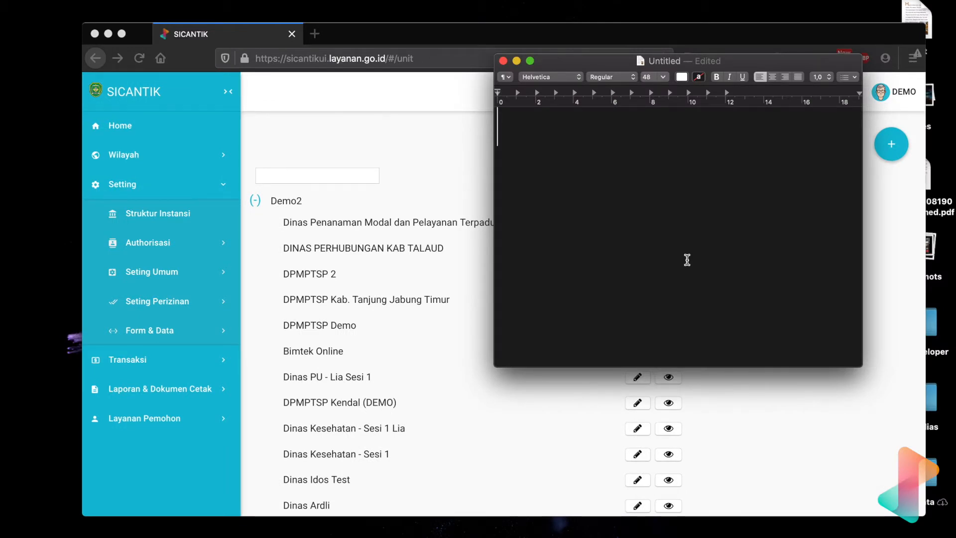
{"action": "left_click", "coordinate": [148, 248]}
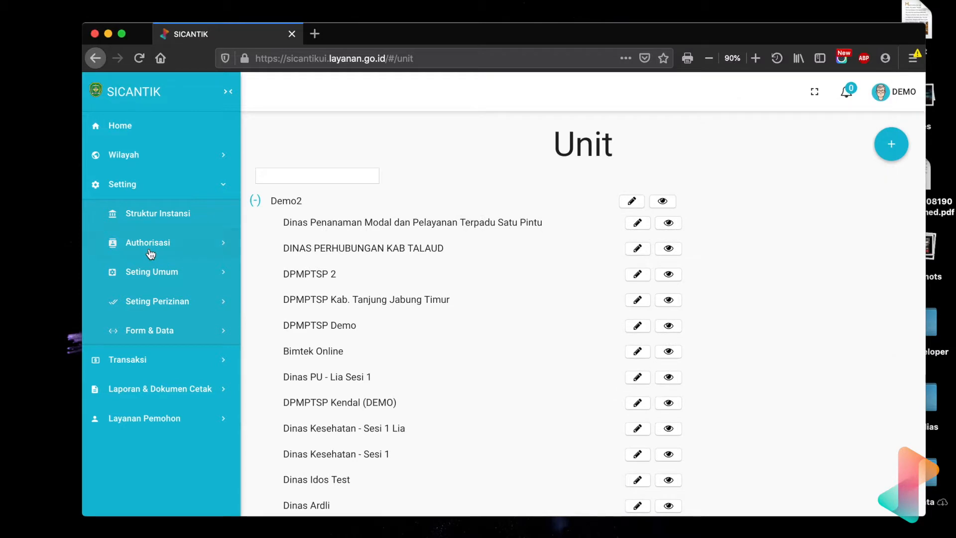
{"action": "left_click", "coordinate": [149, 249]}
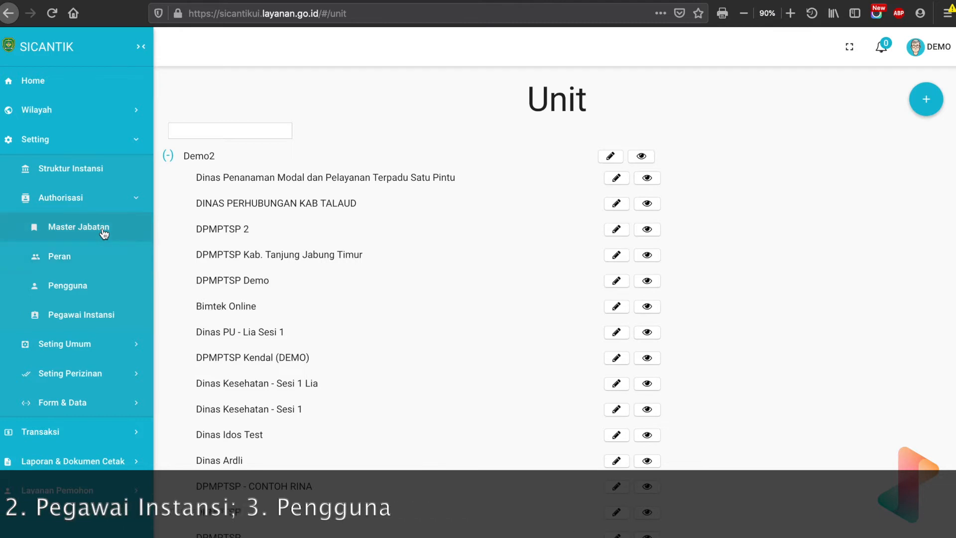
{"action": "left_click", "coordinate": [69, 228]}
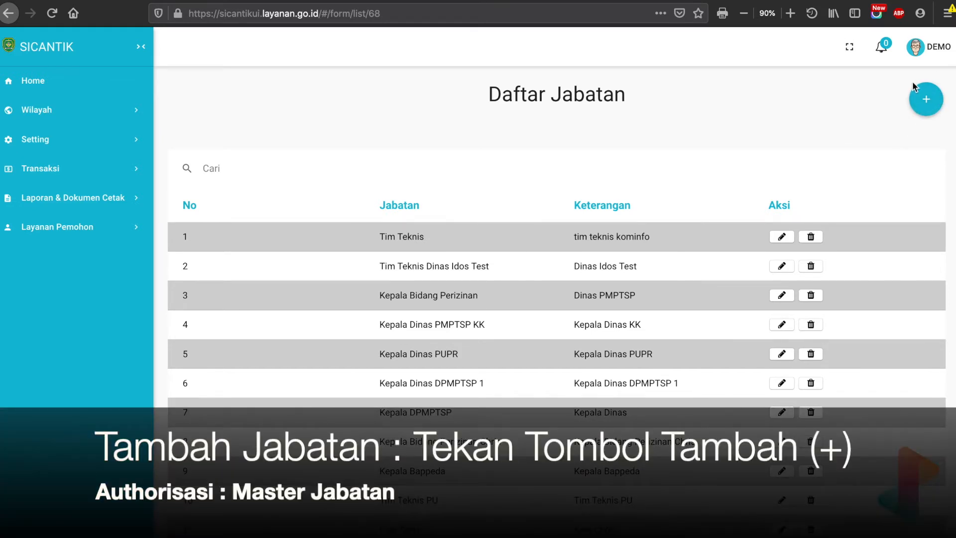
{"action": "left_click", "coordinate": [926, 103]}
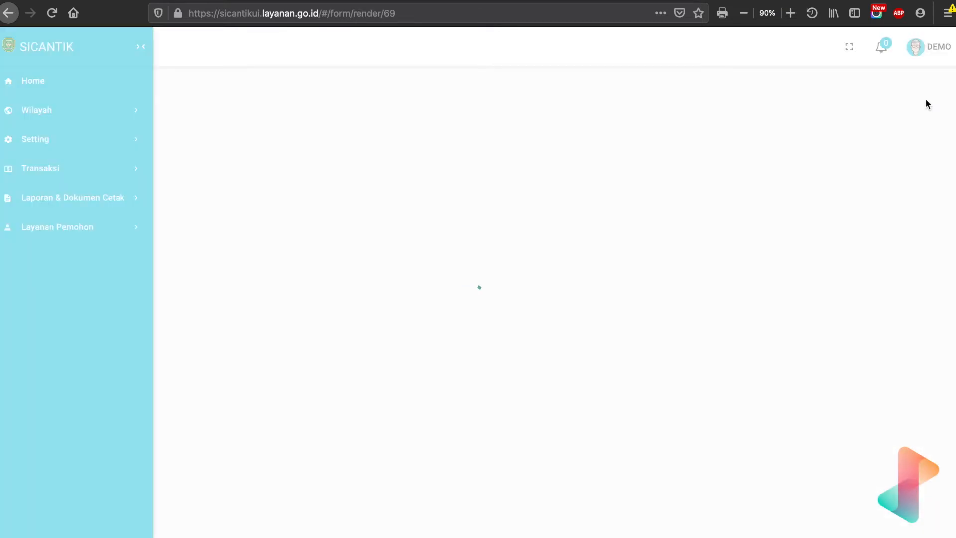
{"action": "left_click", "coordinate": [408, 235]}
{"action": "type", "text": "Kepal"}
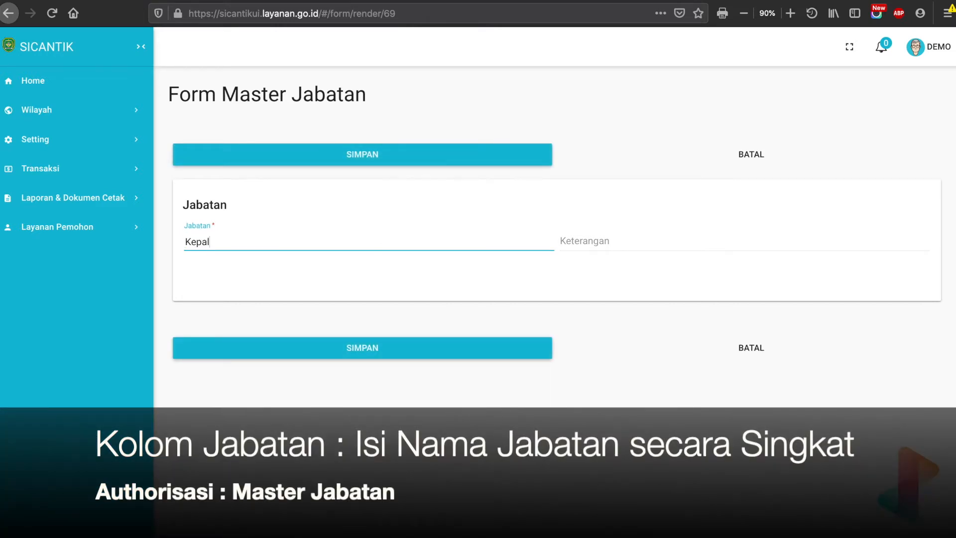
{"action": "key", "text": "ctrl+a"}
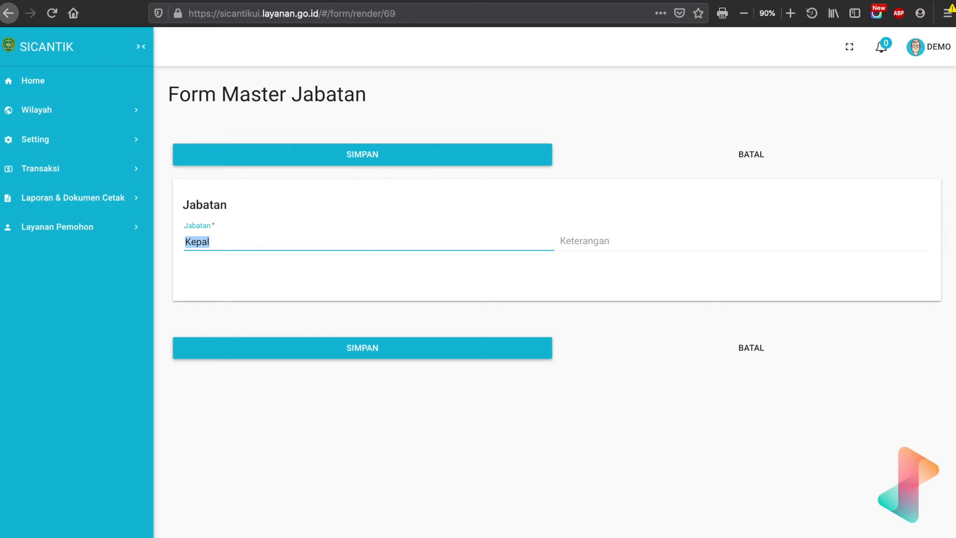
{"action": "key", "text": "BackSpace"}
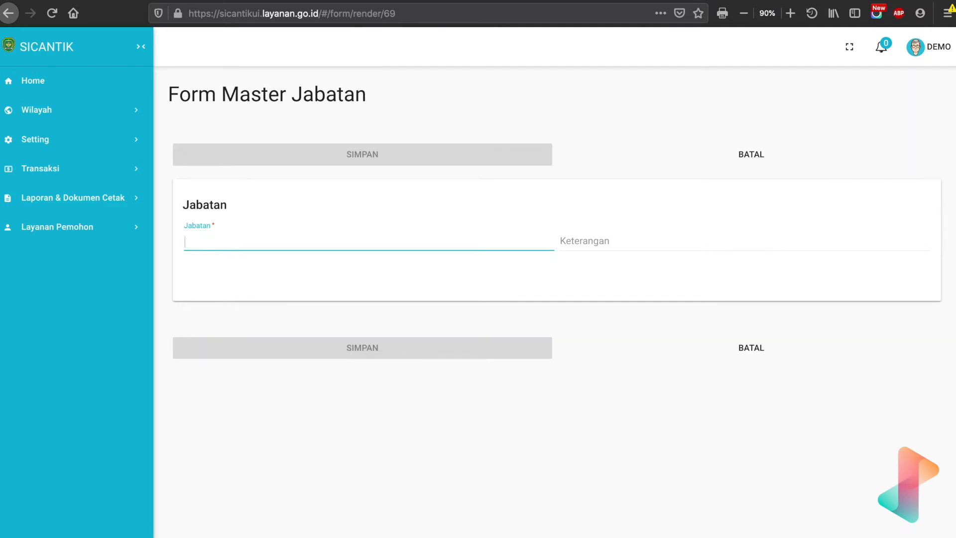
Enter Front Office as the position name in the Jabatan field.
{"action": "type", "text": "Front"}
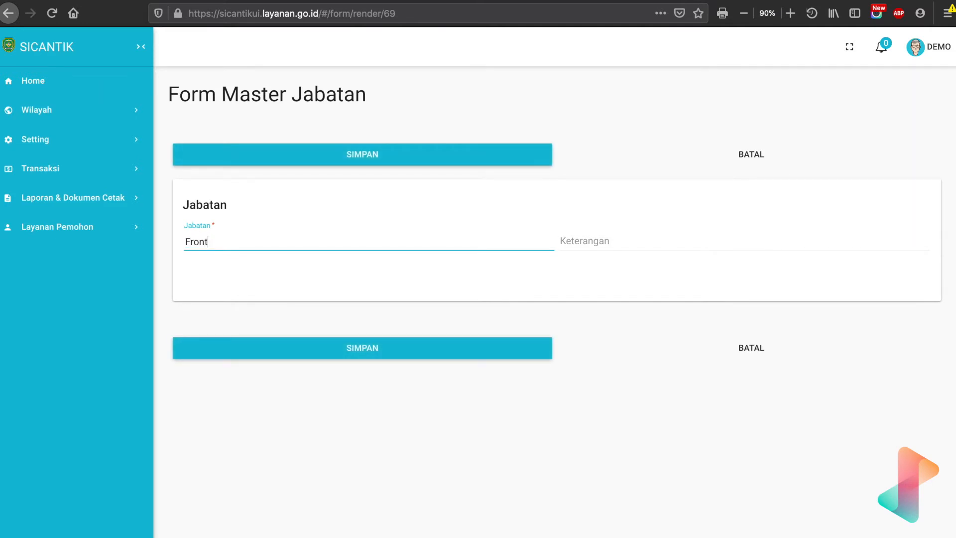
{"action": "type", "text": " Office"}
Fill in the position's Keterangan with Front Office.
{"action": "key", "text": "Tab"}
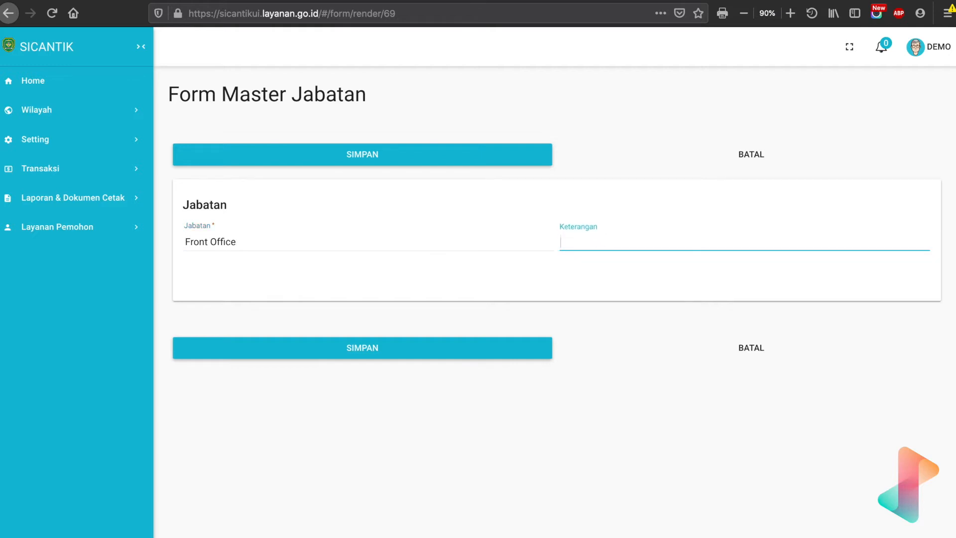
{"action": "type", "text": "Front Off"}
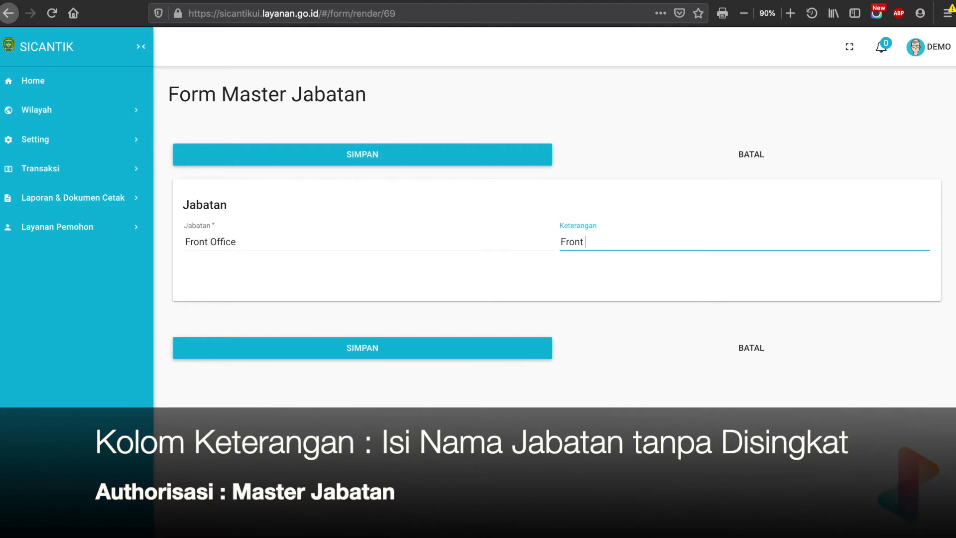
{"action": "type", "text": "ice"}
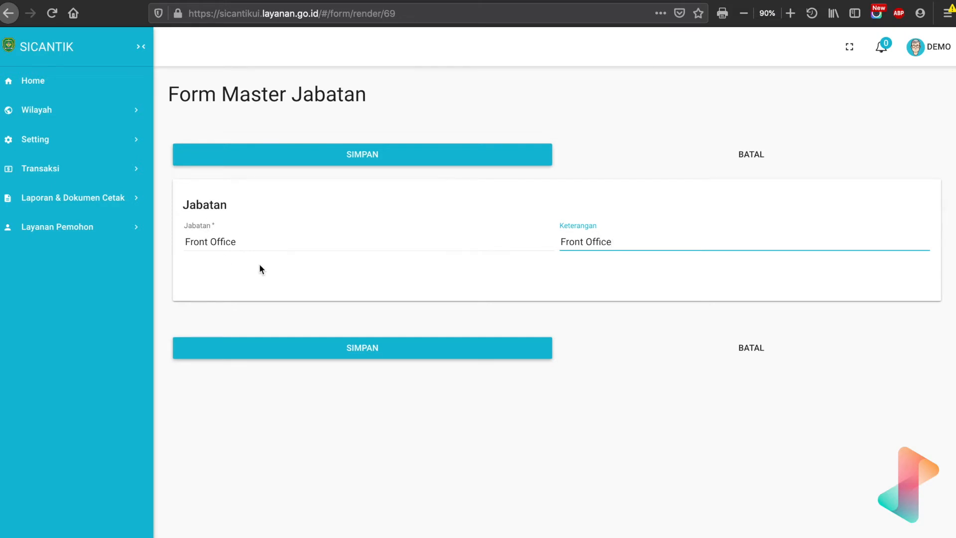
Replace the Jabatan name with Kepala Dinas Penanaman Modal Terpadu Satu Pintu.
{"action": "left_click", "coordinate": [271, 241]}
{"action": "left_click_drag", "start_coordinate": [271, 241], "coordinate": [183, 244]}
{"action": "type", "text": "Kepla D"}
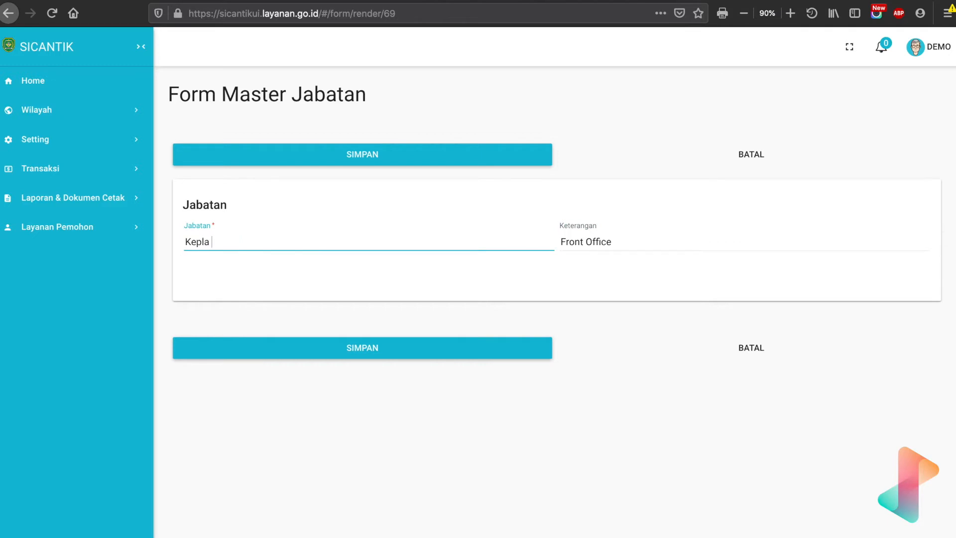
{"action": "key", "text": "BackSpace"}
{"action": "key", "text": "BackSpace"}
{"action": "key", "text": "BackSpace"}
{"action": "key", "text": "BackSpace"}
{"action": "type", "text": "ala Dinas Penanaman Modal"}
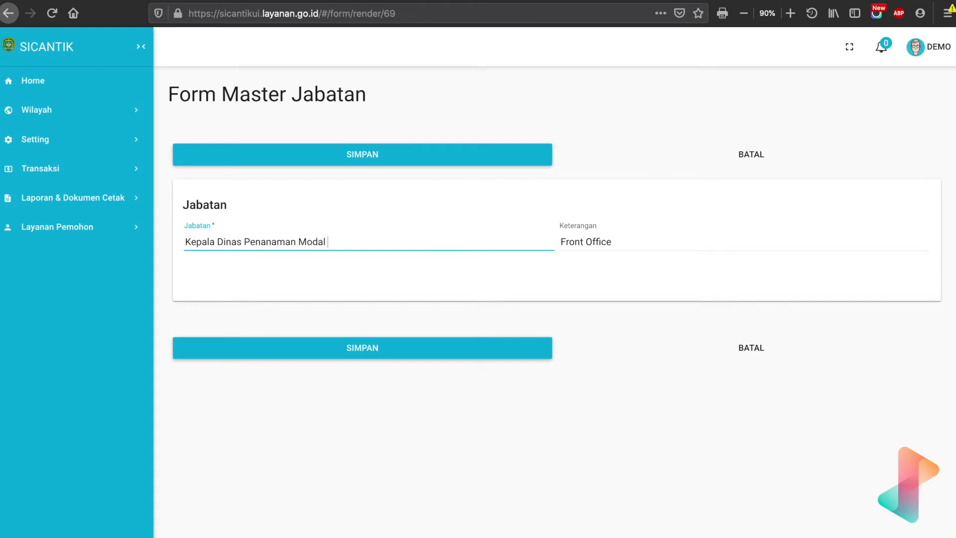
{"action": "type", "text": " Terpadu Satu Pintu"}
Replace the department part after Kepala Dinas in the Jabatan name with PUPR.
{"action": "left_click_drag", "start_coordinate": [244, 248], "coordinate": [427, 248]}
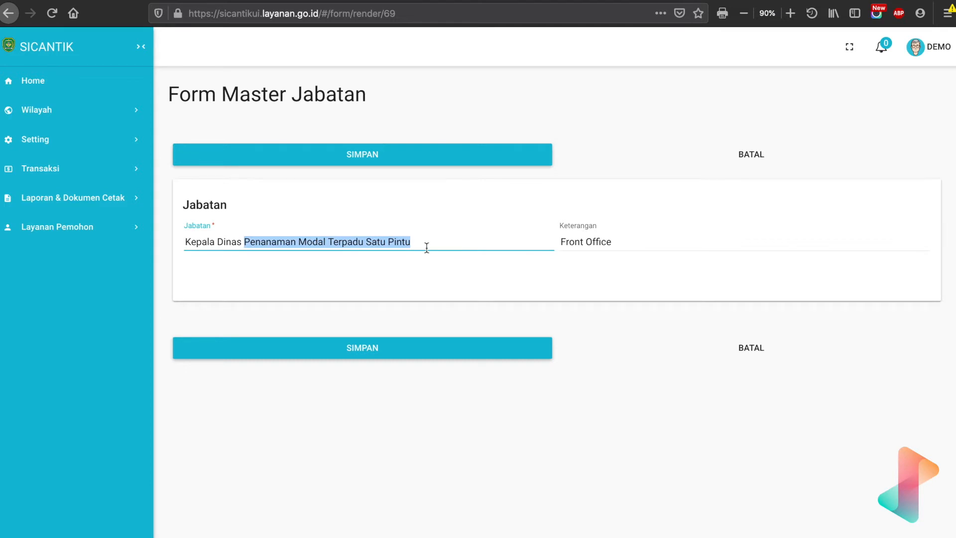
{"action": "key", "text": "BackSpace"}
{"action": "type", "text": "PUPR"}
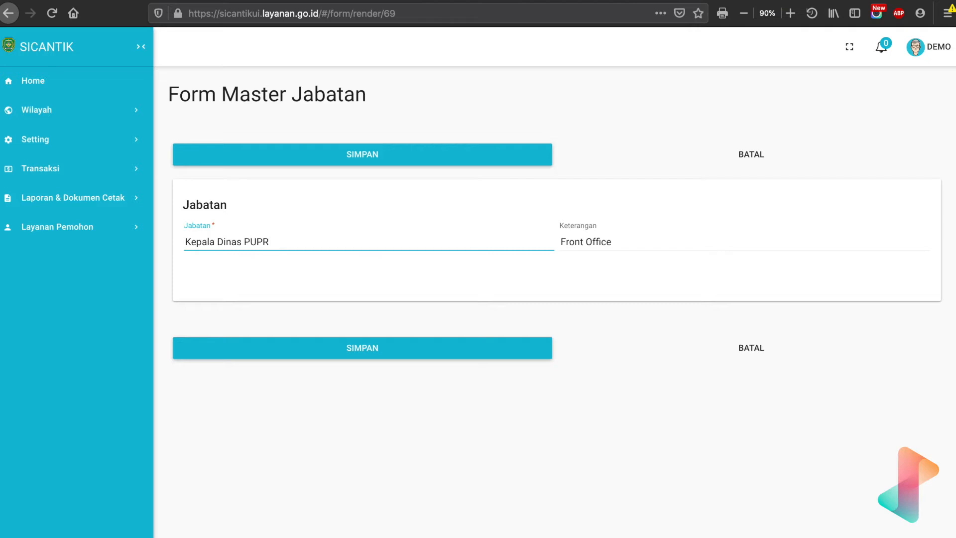
Replace the Keterangan text with "Kepala Dinas Perumahan ....".
{"action": "left_click_drag", "start_coordinate": [642, 241], "coordinate": [527, 241]}
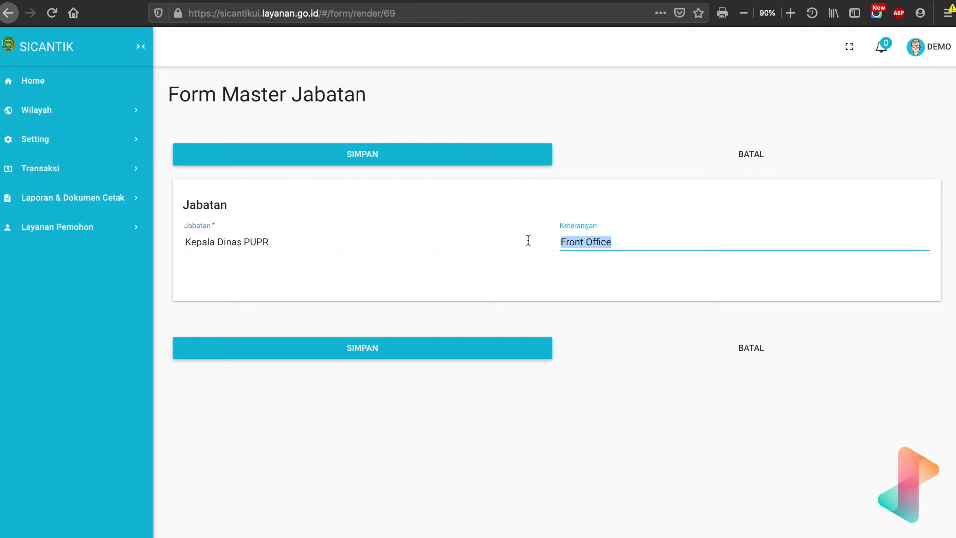
{"action": "type", "text": "Kepala D"}
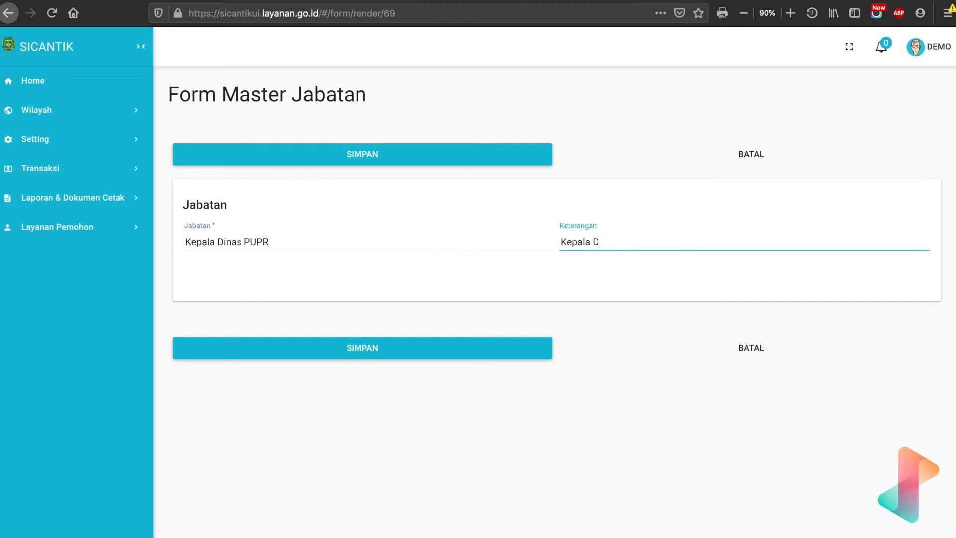
{"action": "type", "text": "inas P"}
{"action": "left_click", "coordinate": [255, 243]}
{"action": "left_click", "coordinate": [624, 243]}
{"action": "type", "text": "erumahan ...."}
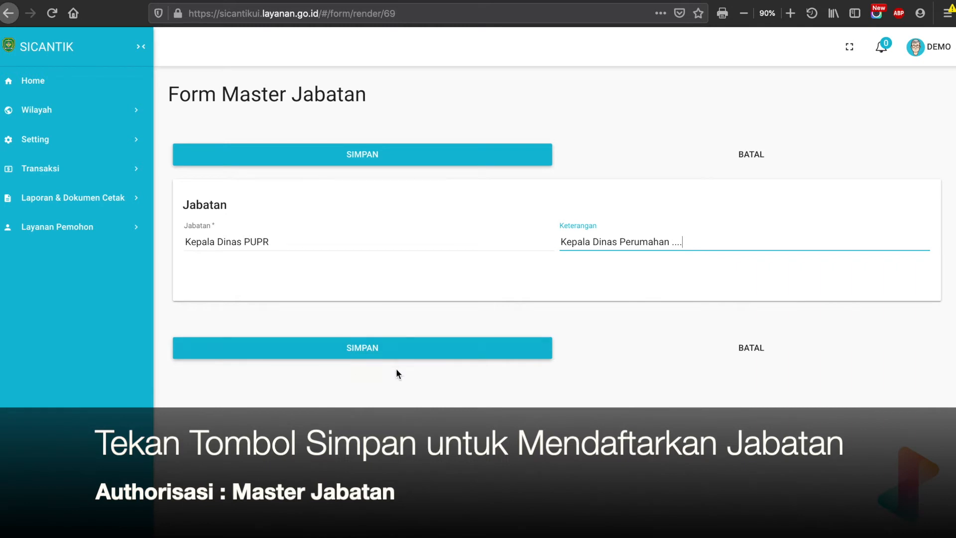
Discard the new position entry and look over the registered positions in Daftar Jabatan.
{"action": "left_click", "coordinate": [770, 338]}
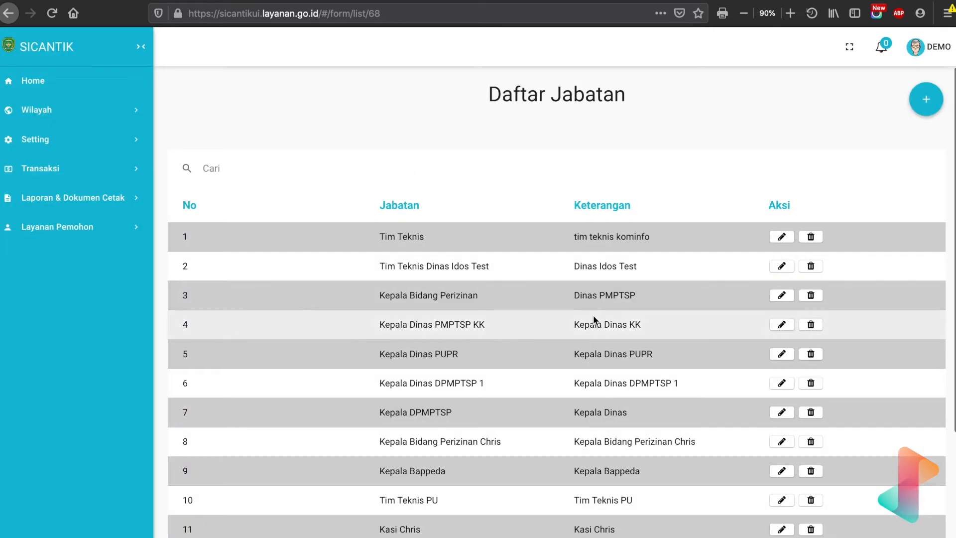
{"action": "scroll", "coordinate": [409, 443], "scroll_direction": "down", "scroll_amount": 4}
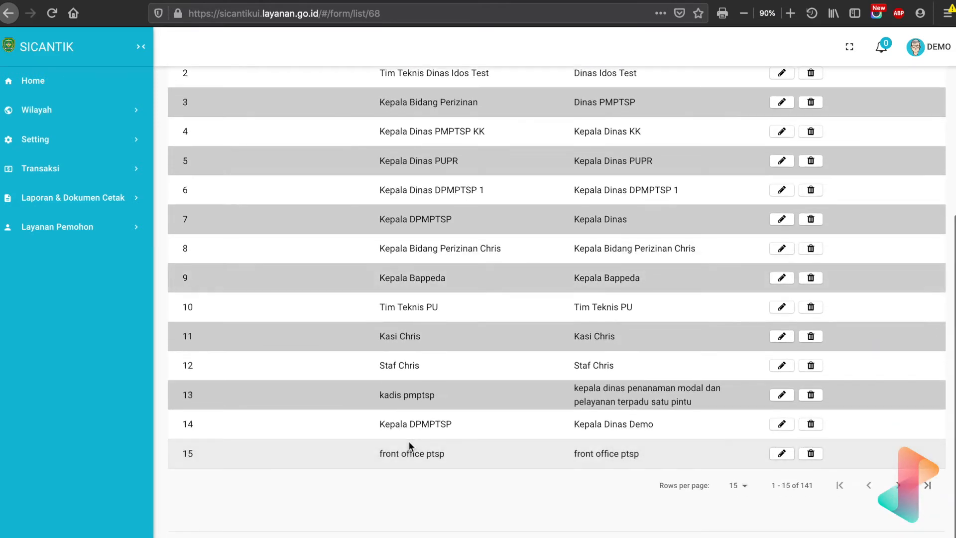
{"action": "scroll", "coordinate": [409, 442], "scroll_direction": "up", "scroll_amount": 4}
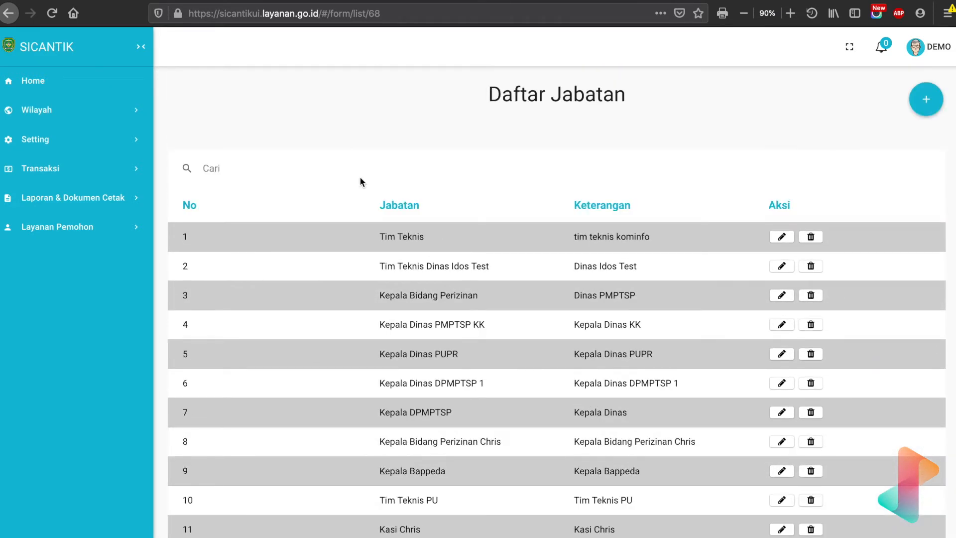
Open the list of roles (Peran) in the Authorisasi settings.
{"action": "left_click", "coordinate": [141, 133]}
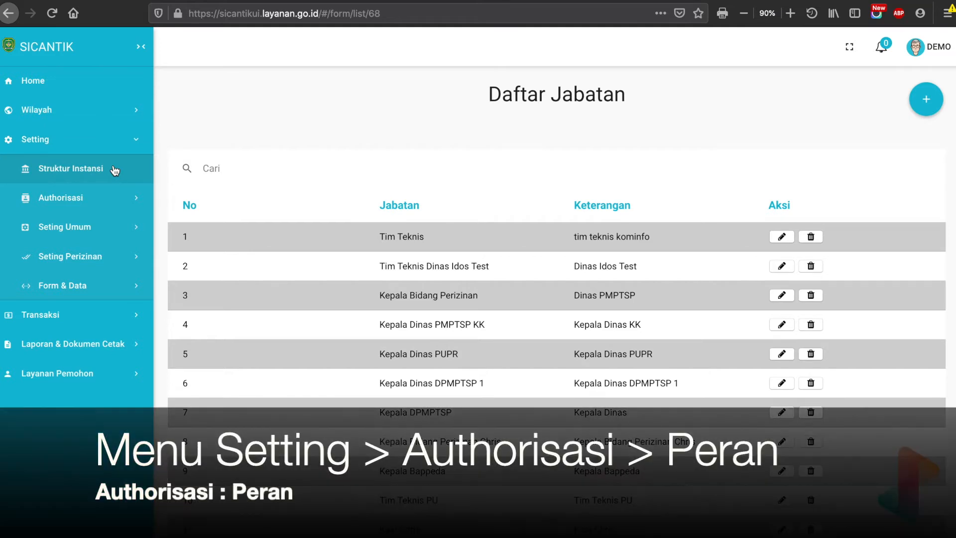
{"action": "left_click", "coordinate": [103, 197]}
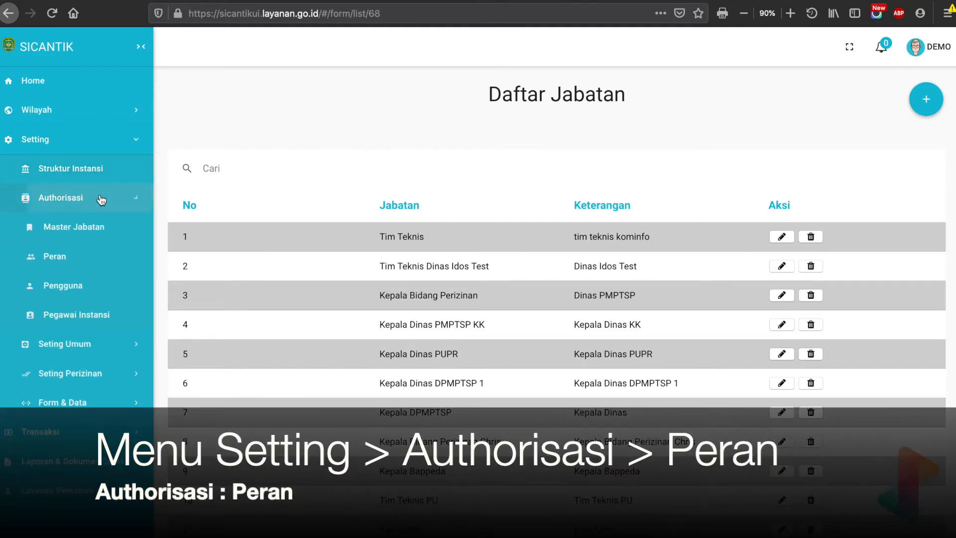
{"action": "left_click", "coordinate": [79, 268]}
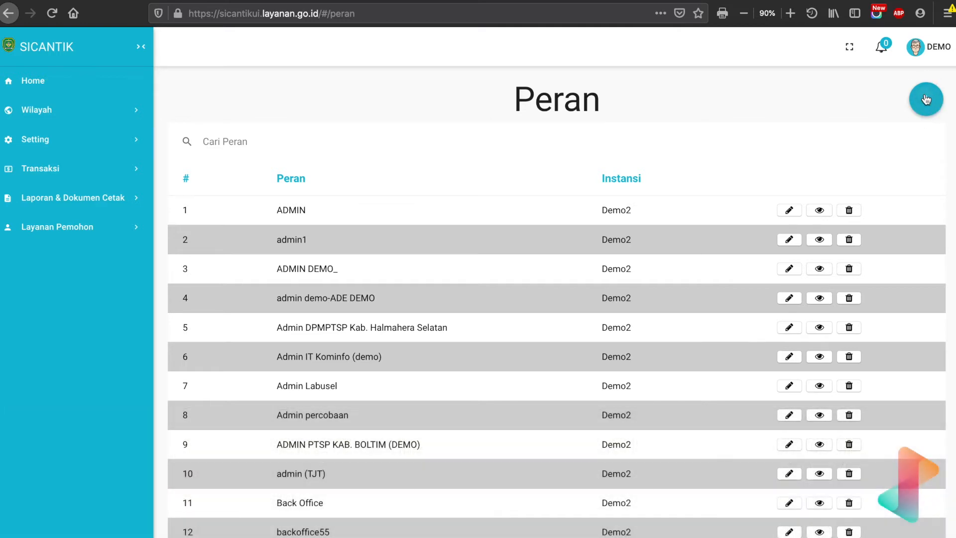
Start a new role named front office with the home path set to home and Demo2 as its Instansi.
{"action": "left_click", "coordinate": [927, 98]}
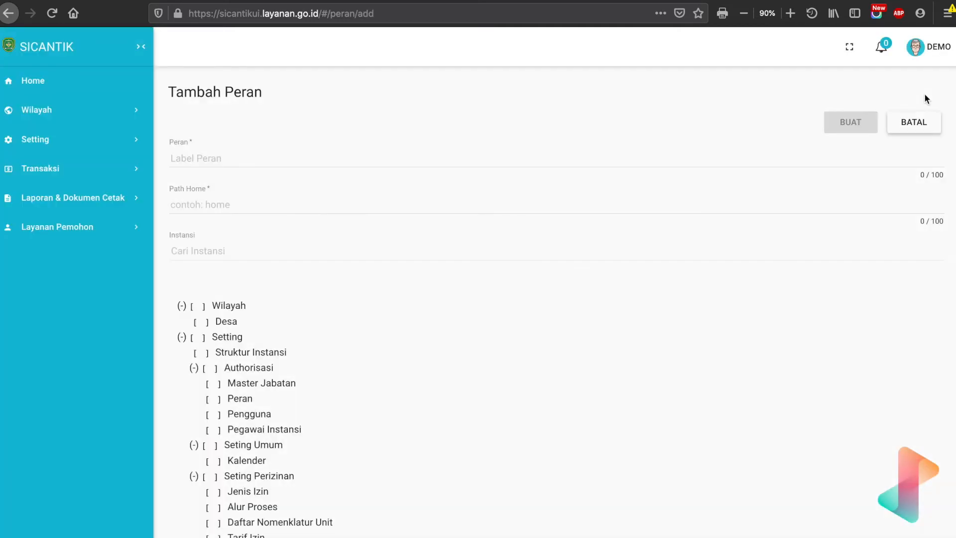
{"action": "left_click", "coordinate": [220, 157]}
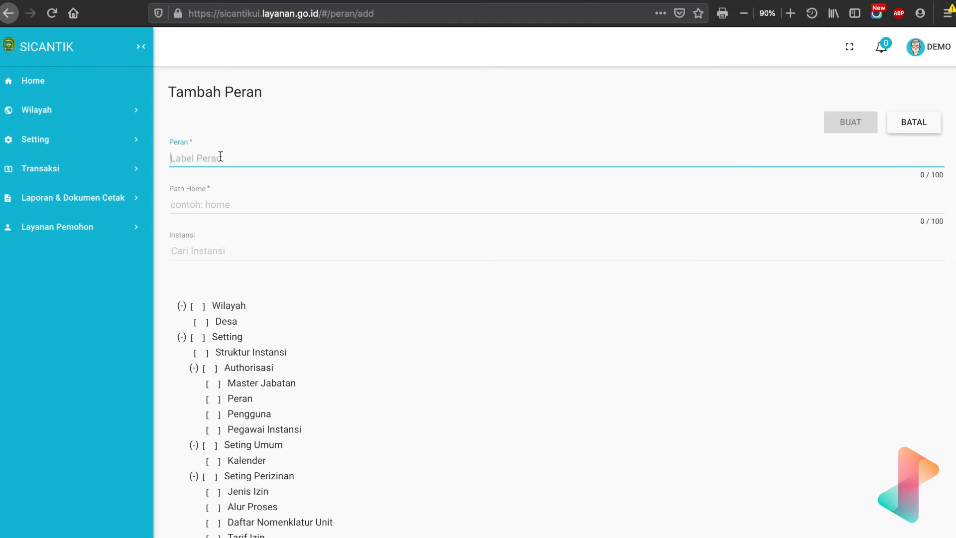
{"action": "type", "text": "front office"}
{"action": "left_click", "coordinate": [211, 204]}
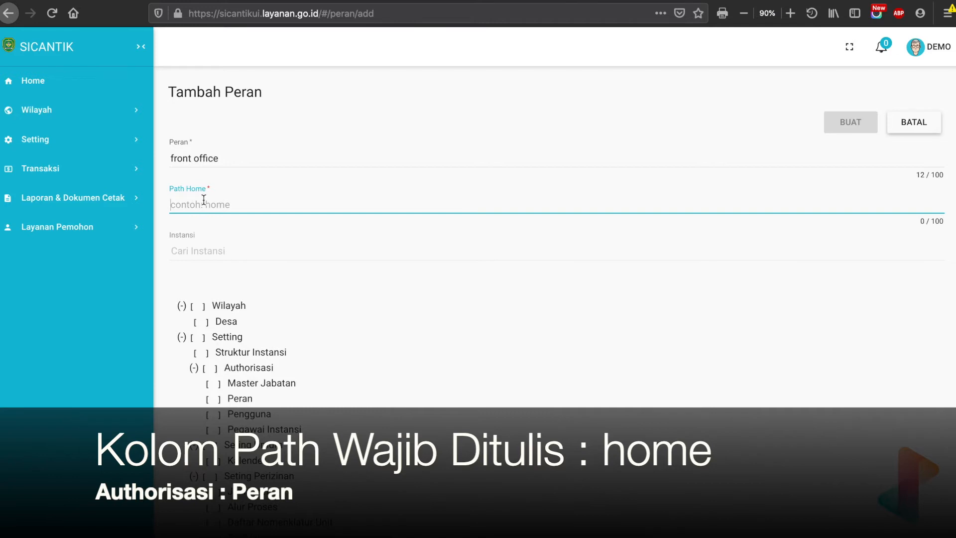
{"action": "type", "text": "home"}
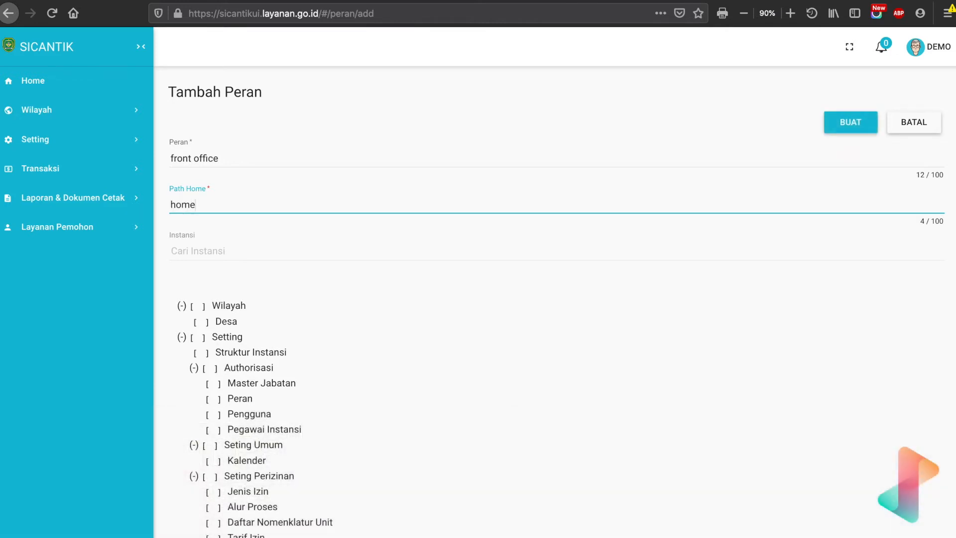
{"action": "left_click", "coordinate": [205, 246]}
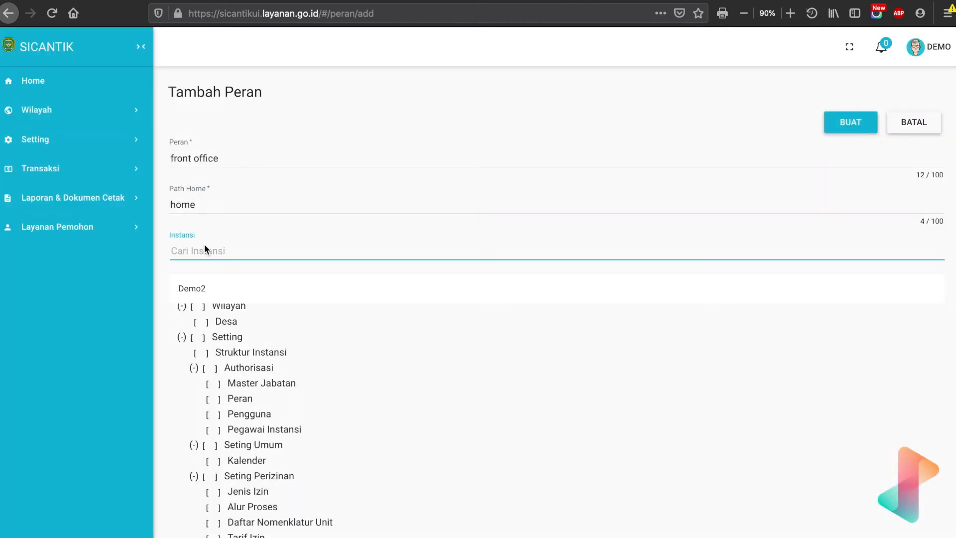
{"action": "left_click", "coordinate": [211, 286]}
Examine the tree of menus that the role can be given access to, from Wilayah down to Layanan Pemohon.
{"action": "scroll", "coordinate": [261, 389], "scroll_direction": "down", "scroll_amount": 8}
{"action": "scroll", "coordinate": [262, 394], "scroll_direction": "down", "scroll_amount": 3}
{"action": "scroll", "coordinate": [262, 394], "scroll_direction": "up", "scroll_amount": 9}
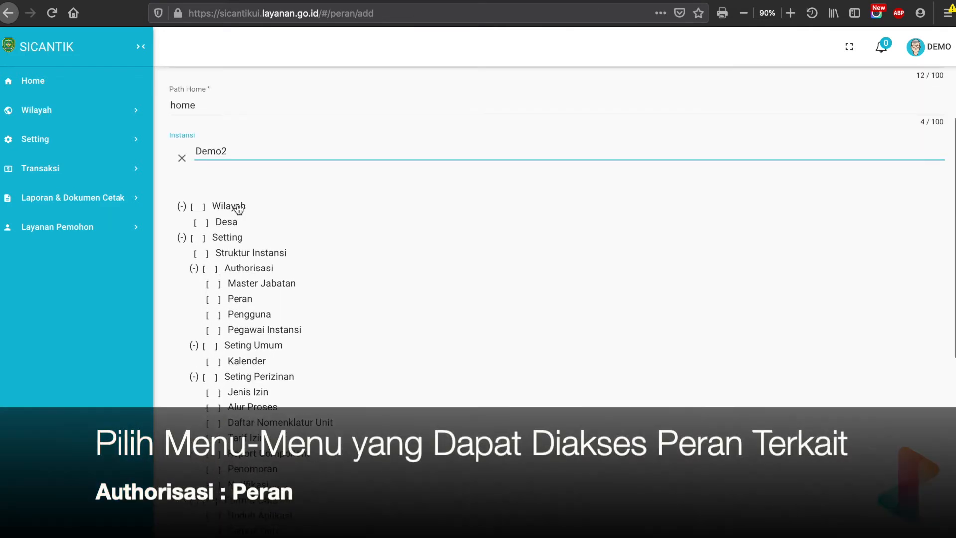
{"action": "scroll", "coordinate": [249, 451], "scroll_direction": "down", "scroll_amount": 8}
{"action": "scroll", "coordinate": [249, 451], "scroll_direction": "up", "scroll_amount": 9}
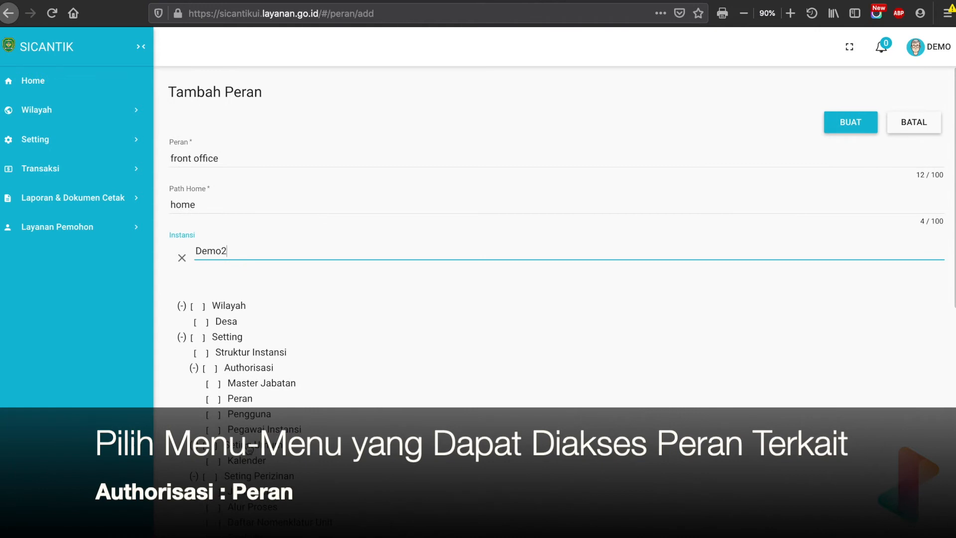
{"action": "scroll", "coordinate": [253, 357], "scroll_direction": "down", "scroll_amount": 1}
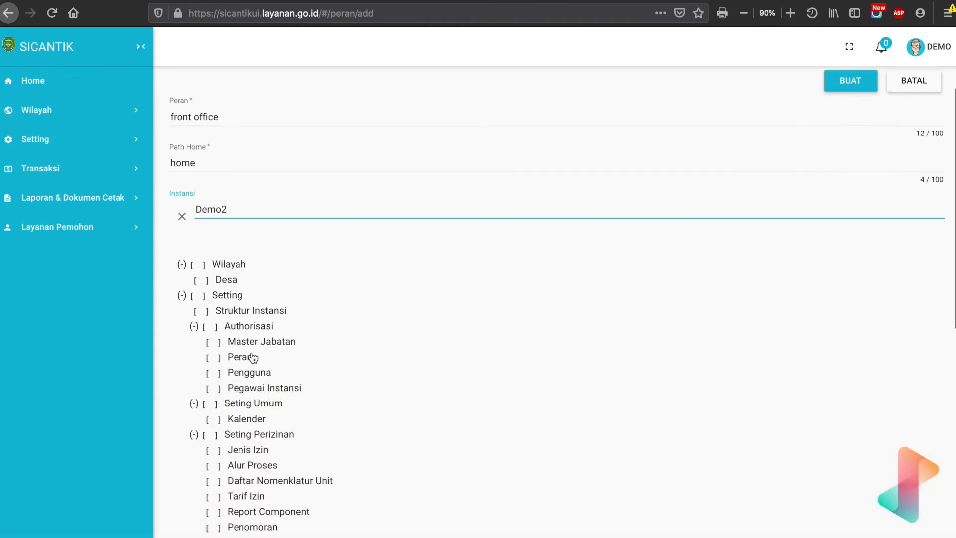
{"action": "scroll", "coordinate": [253, 357], "scroll_direction": "down", "scroll_amount": 2}
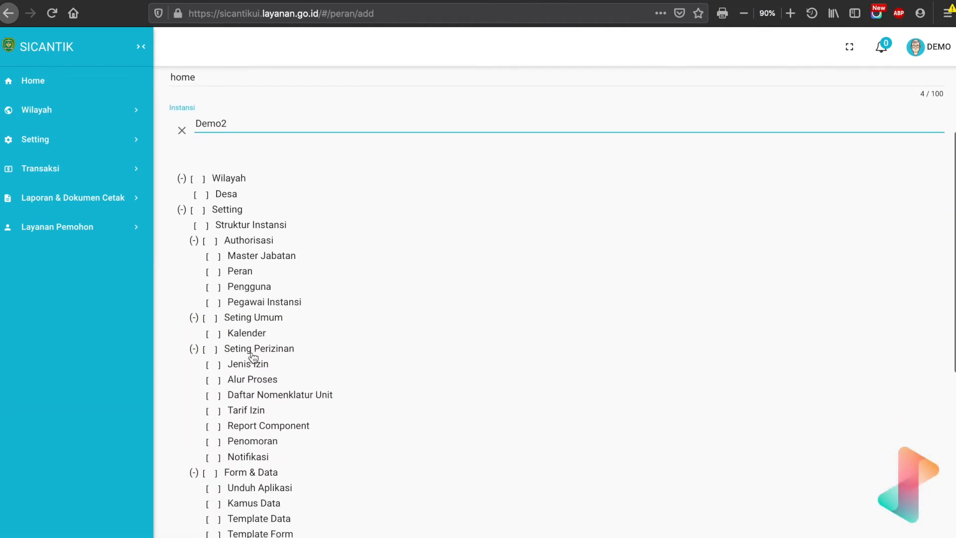
{"action": "scroll", "coordinate": [253, 357], "scroll_direction": "down", "scroll_amount": 2}
{"action": "scroll", "coordinate": [253, 358], "scroll_direction": "down", "scroll_amount": 5}
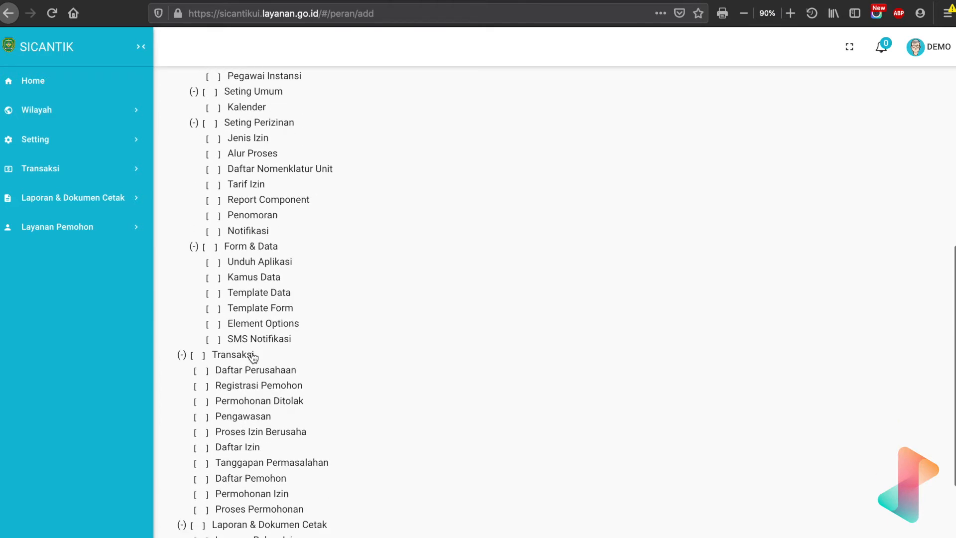
{"action": "scroll", "coordinate": [253, 357], "scroll_direction": "down", "scroll_amount": 4}
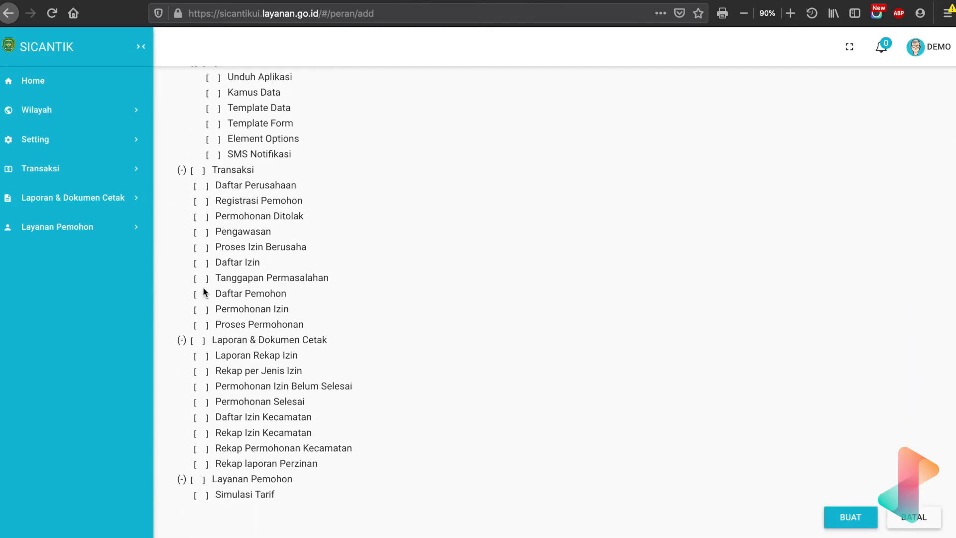
Toggle the role's access to Transaksi, its Proses Izin Berusaha, Pengawasan, Permohonan Ditolak, Daftar Izin, Tanggapan Permasalahan and Proses Permohonan entries, and Layanan Pemohon.
{"action": "left_click", "coordinate": [198, 173]}
{"action": "left_click", "coordinate": [200, 248]}
{"action": "left_click", "coordinate": [202, 233]}
{"action": "left_click", "coordinate": [202, 219]}
{"action": "left_click", "coordinate": [202, 265]}
{"action": "left_click", "coordinate": [199, 277]}
{"action": "left_click", "coordinate": [203, 325]}
{"action": "left_click", "coordinate": [197, 480]}
Cancel the new role without creating it and look over the list of existing roles.
{"action": "scroll", "coordinate": [560, 324], "scroll_direction": "up", "scroll_amount": 10}
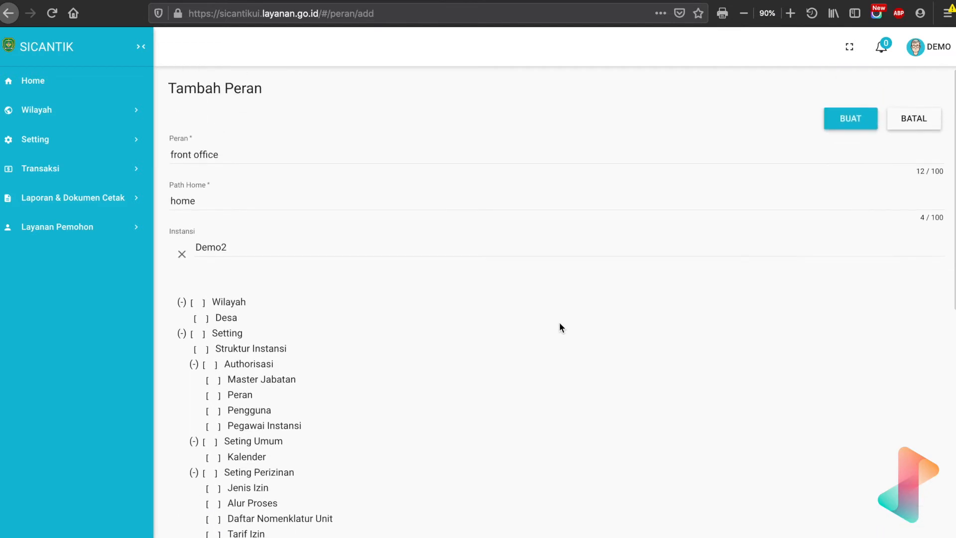
{"action": "scroll", "coordinate": [561, 321], "scroll_direction": "up", "scroll_amount": 1}
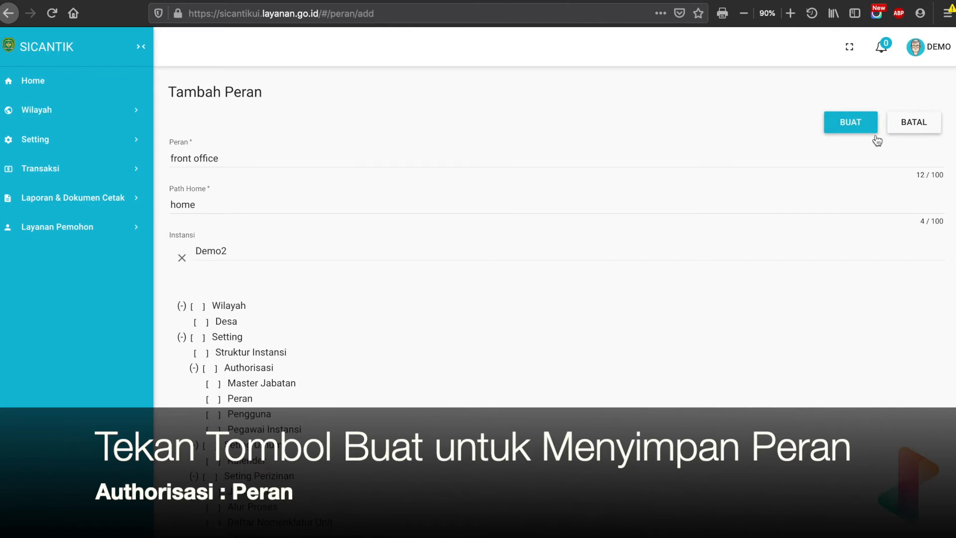
{"action": "left_click", "coordinate": [914, 122]}
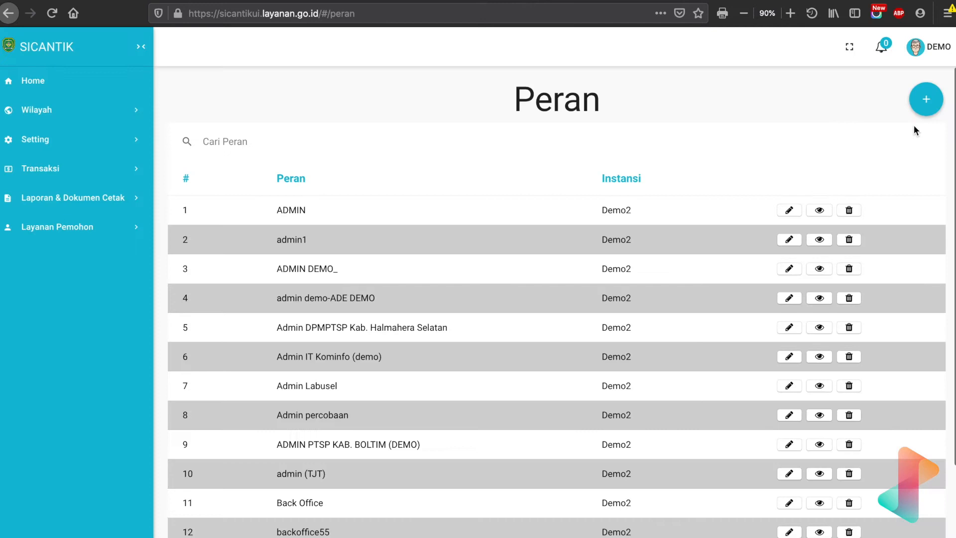
{"action": "scroll", "coordinate": [616, 352], "scroll_direction": "down", "scroll_amount": 2}
{"action": "scroll", "coordinate": [615, 351], "scroll_direction": "up", "scroll_amount": 2}
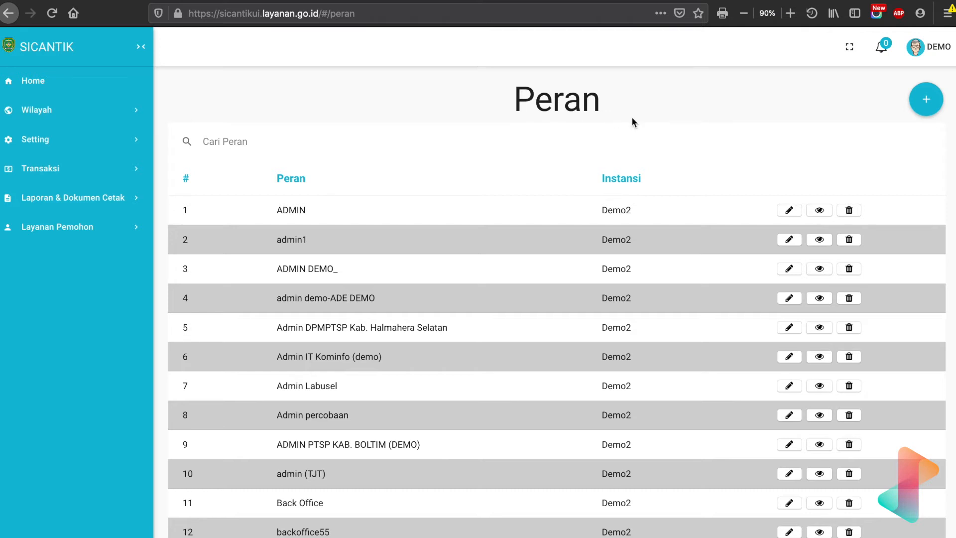
Search the roles for "adm" and look through the matching entries.
{"action": "type", "text": "adm in"}
{"action": "key", "text": "BackSpace"}
{"action": "key", "text": "BackSpace"}
{"action": "key", "text": "BackSpace"}
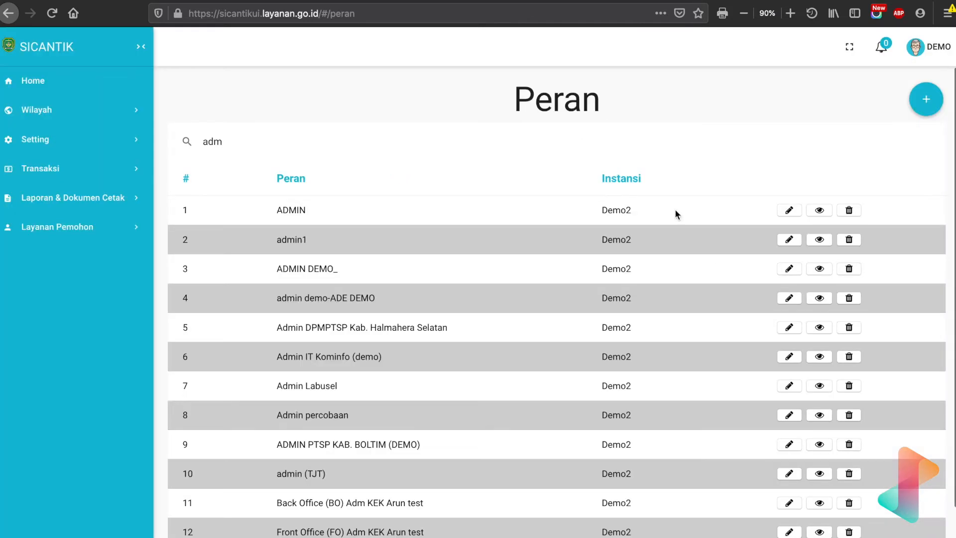
{"action": "scroll", "coordinate": [551, 394], "scroll_direction": "down", "scroll_amount": 3}
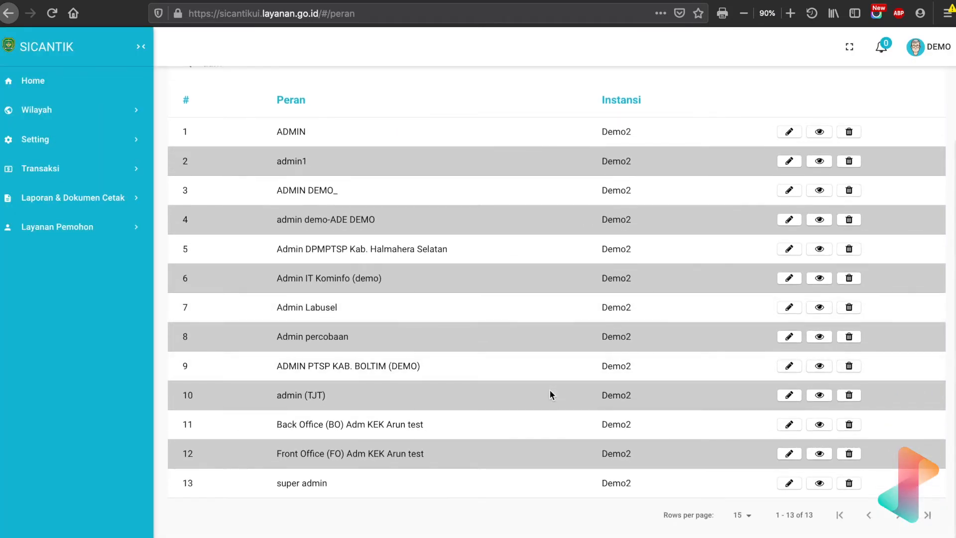
{"action": "scroll", "coordinate": [550, 394], "scroll_direction": "up", "scroll_amount": 3}
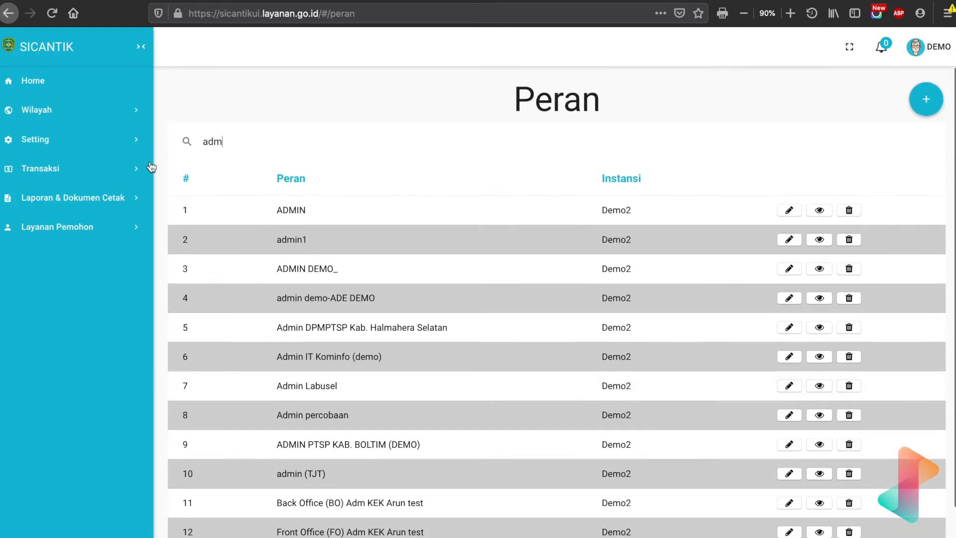
Open the Pegawai Instansi list in the Authorisasi settings and start a new employee record.
{"action": "left_click", "coordinate": [70, 151]}
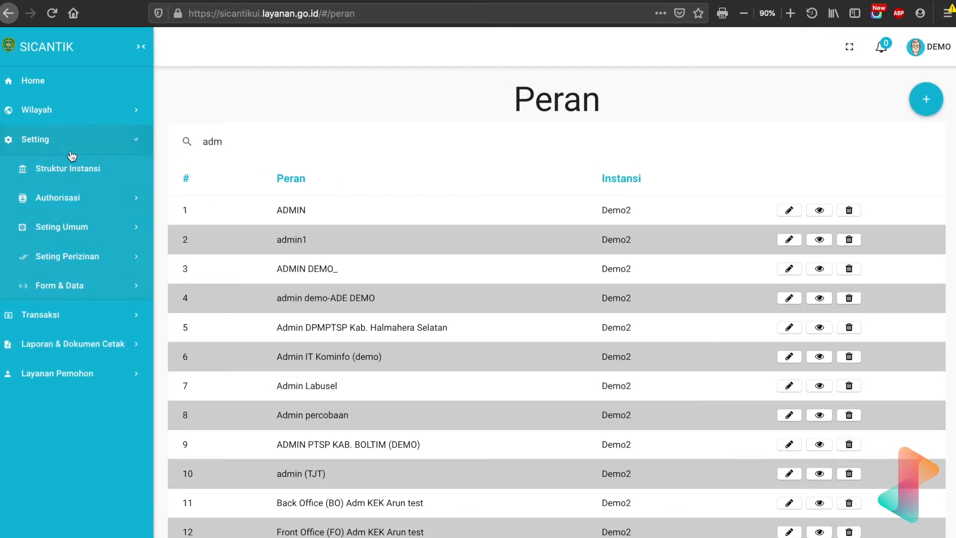
{"action": "left_click", "coordinate": [87, 204]}
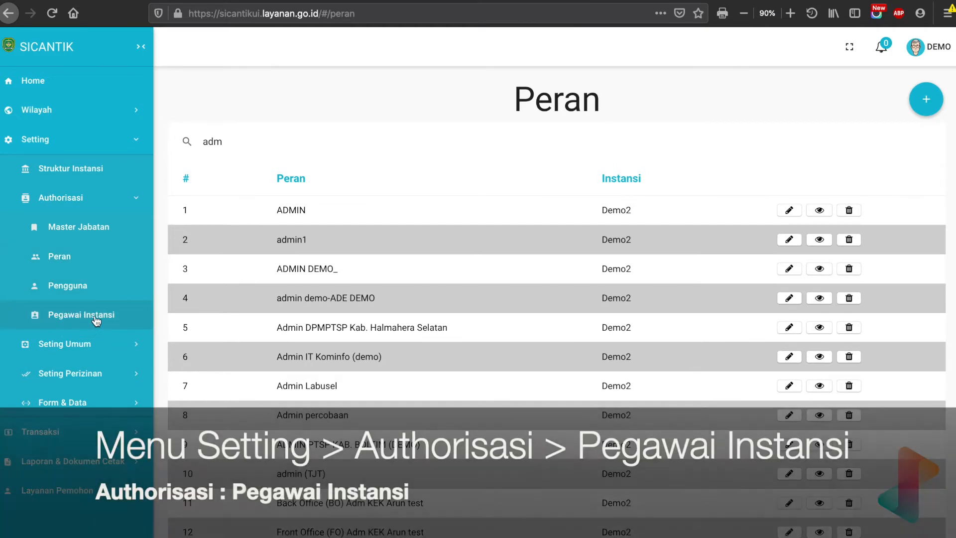
{"action": "left_click", "coordinate": [96, 318]}
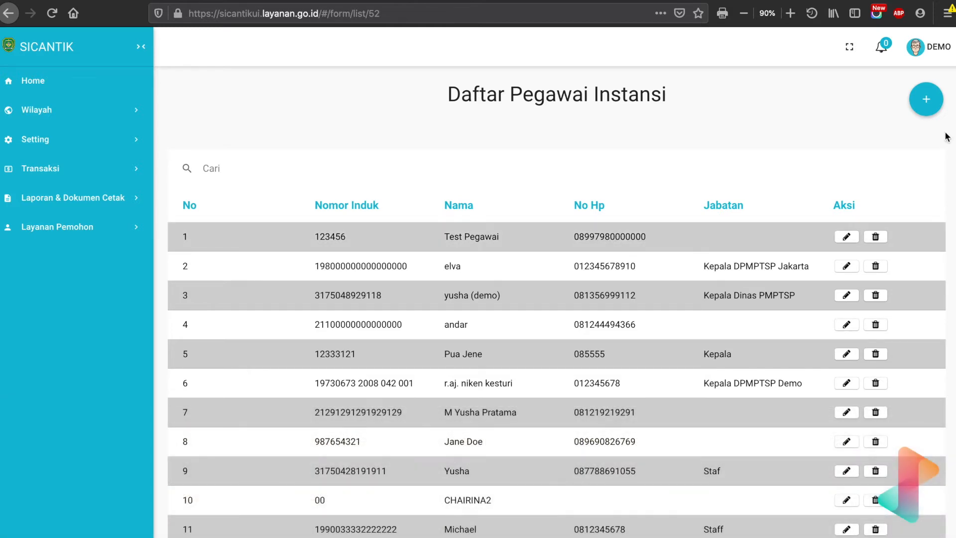
{"action": "left_click", "coordinate": [927, 100]}
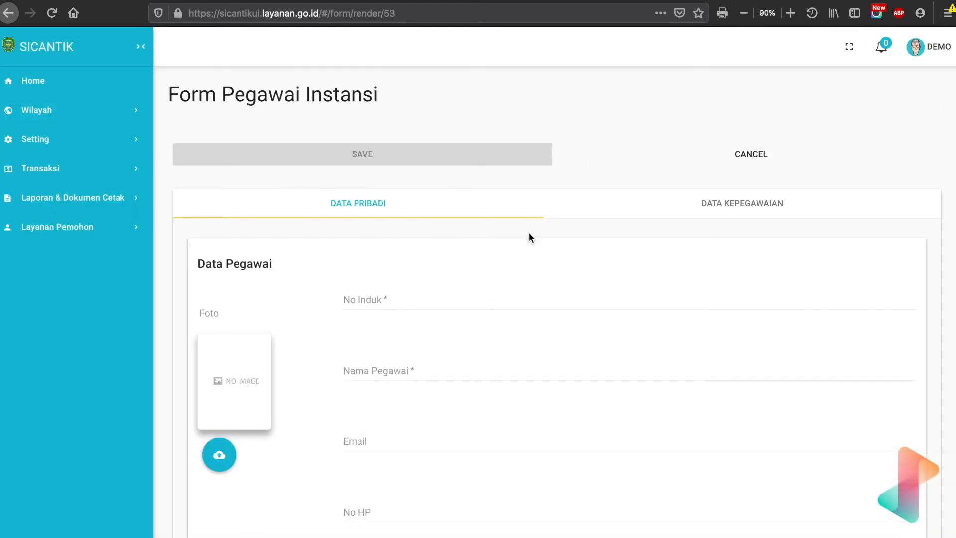
Examine the employee form's Data Pribadi fields, including Foto, No Induk, Nama Pegawai, Email and No HP.
{"action": "scroll", "coordinate": [529, 240], "scroll_direction": "down", "scroll_amount": 3}
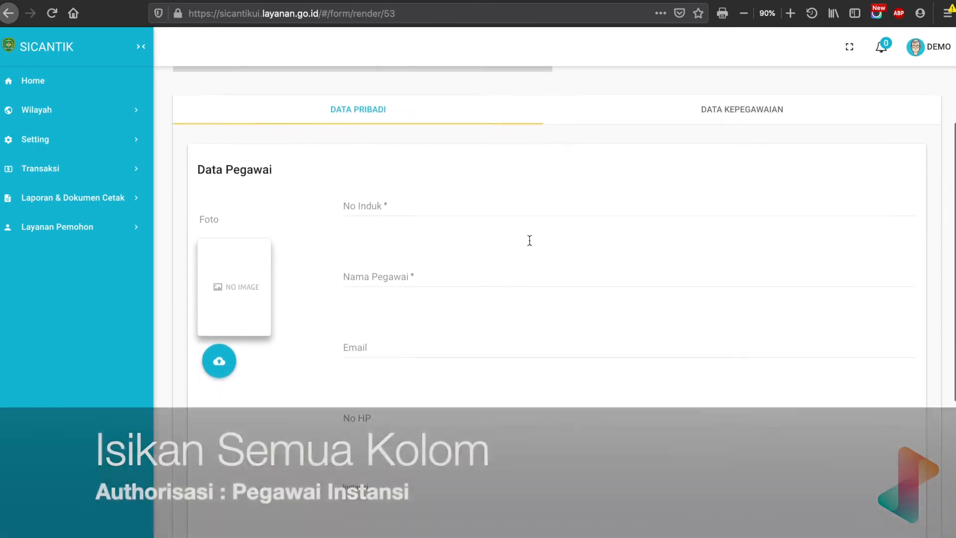
{"action": "left_click", "coordinate": [345, 150]}
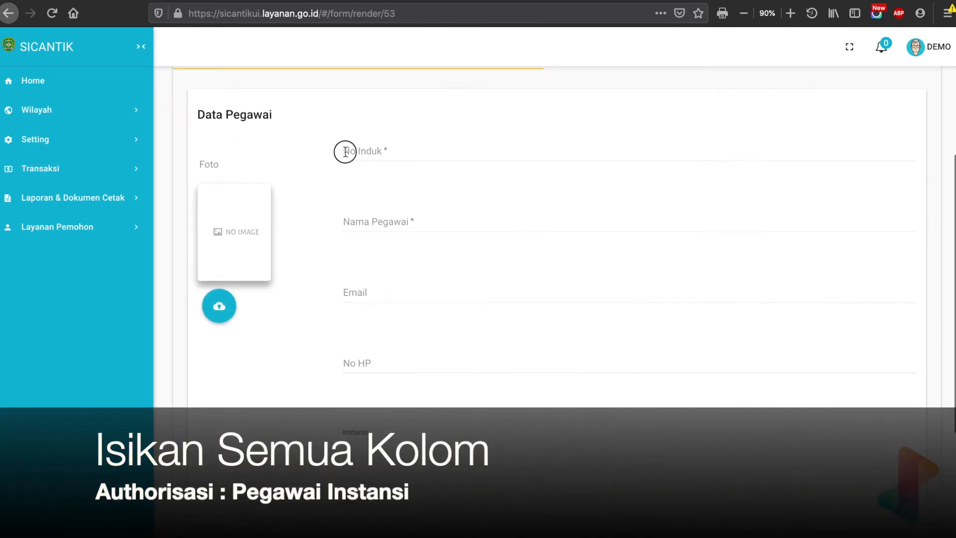
{"action": "scroll", "coordinate": [370, 281], "scroll_direction": "down", "scroll_amount": 5}
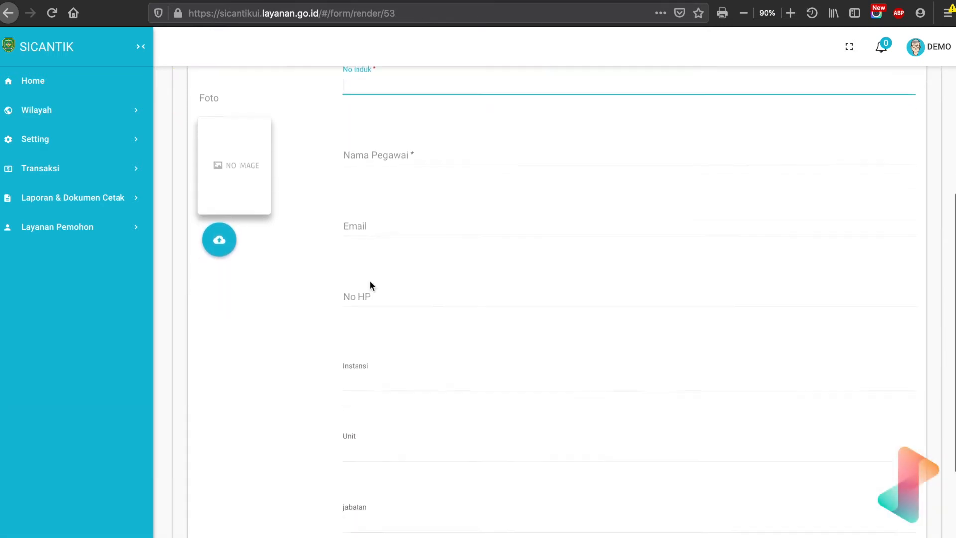
{"action": "scroll", "coordinate": [370, 281], "scroll_direction": "up", "scroll_amount": 5}
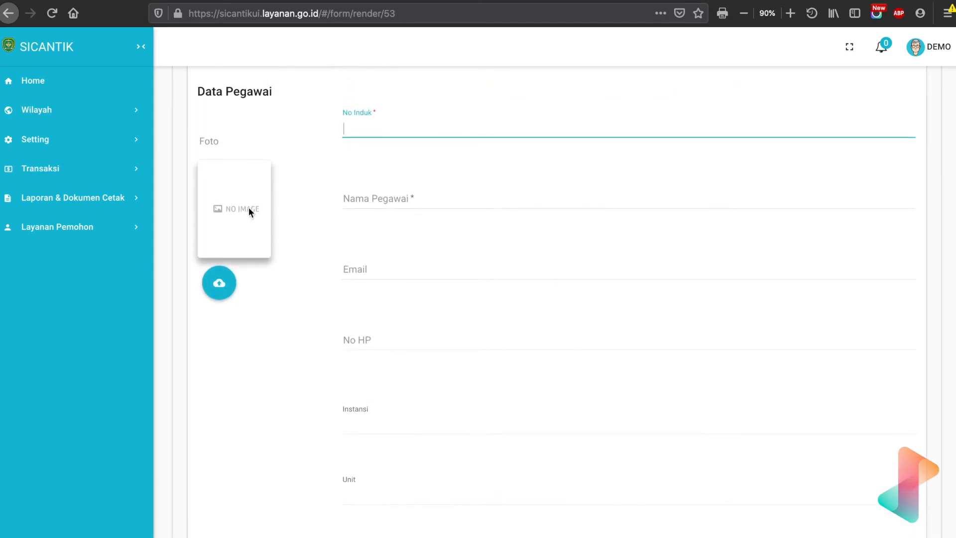
{"action": "scroll", "coordinate": [249, 207], "scroll_direction": "down", "scroll_amount": 1}
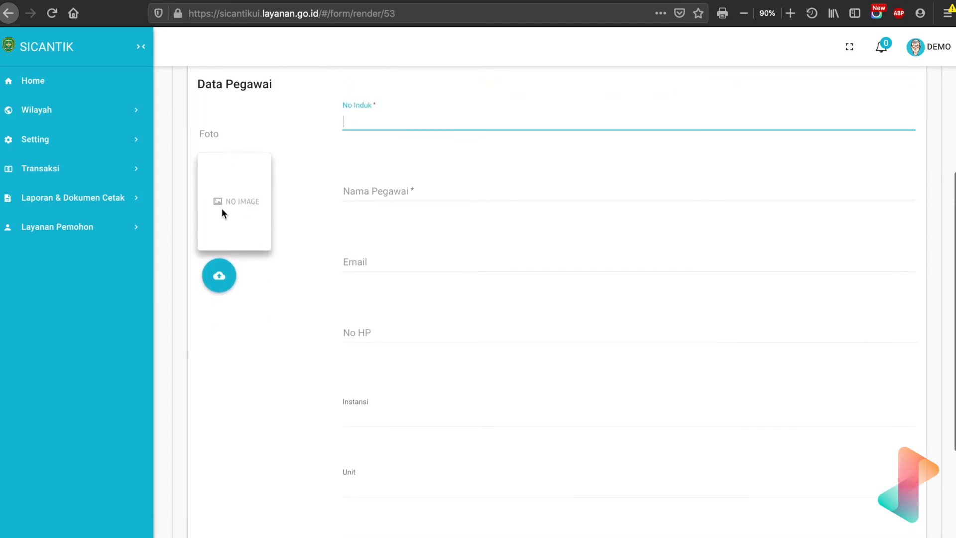
{"action": "scroll", "coordinate": [222, 208], "scroll_direction": "up", "scroll_amount": 1}
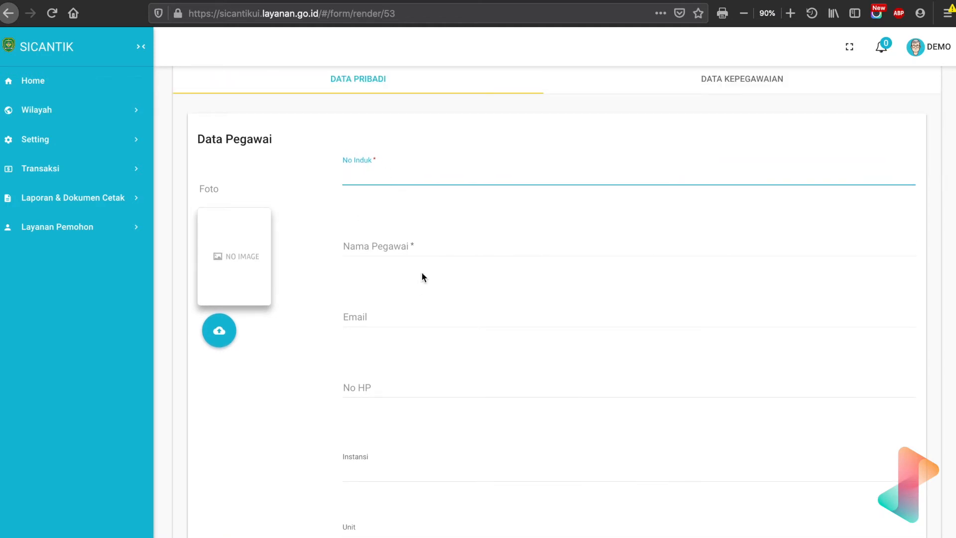
{"action": "left_click", "coordinate": [395, 315]}
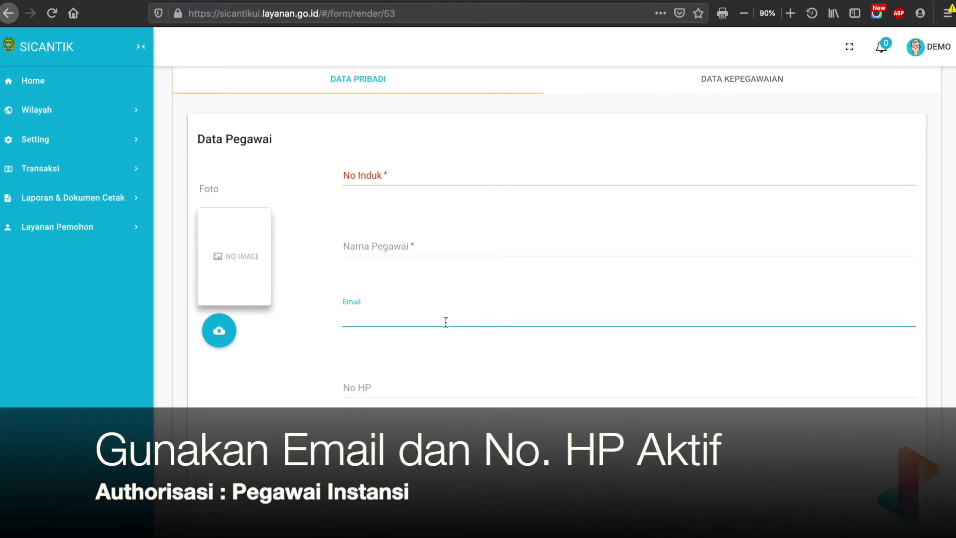
{"action": "scroll", "coordinate": [446, 321], "scroll_direction": "down", "scroll_amount": 3}
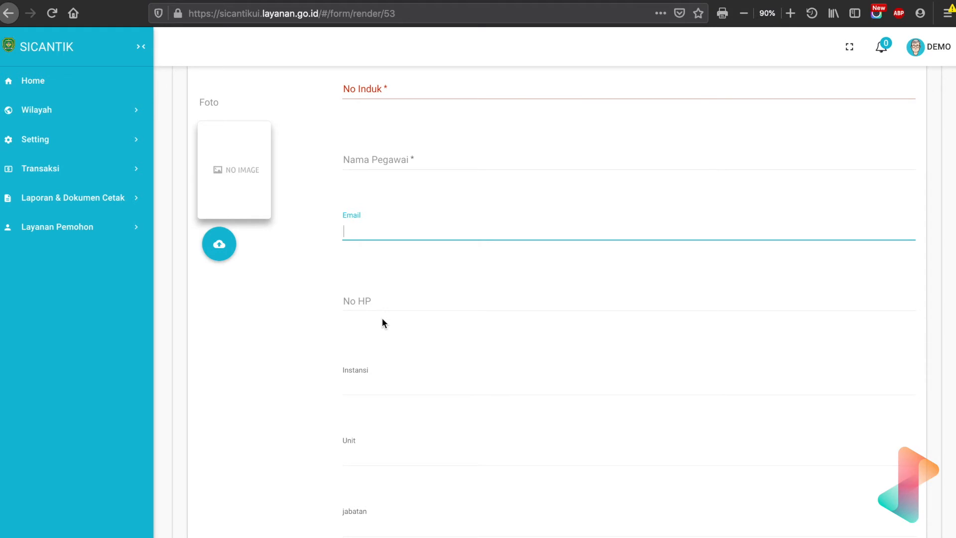
Search the Instansi options for "demo" and choose Demo2 as the employee's agency.
{"action": "scroll", "coordinate": [382, 319], "scroll_direction": "down", "scroll_amount": 3}
{"action": "left_click", "coordinate": [373, 295]}
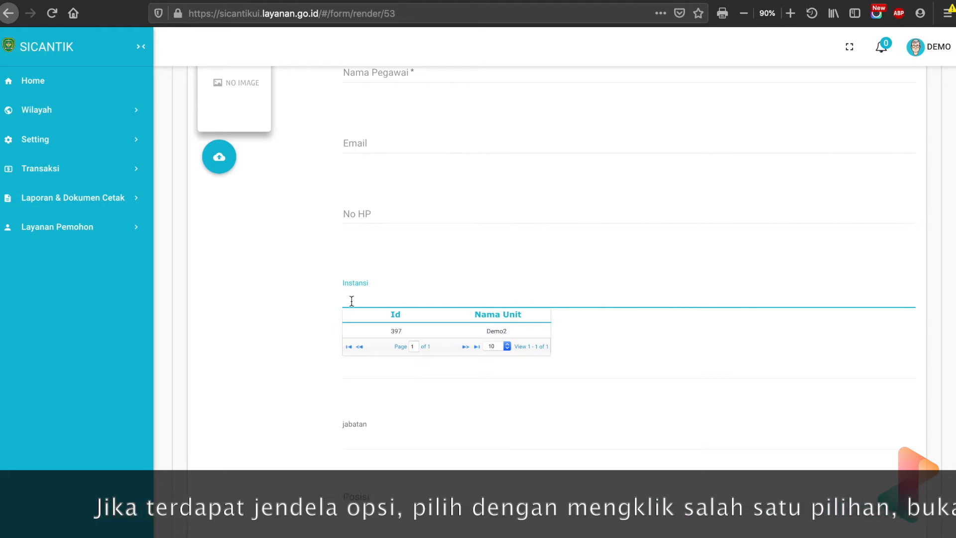
{"action": "type", "text": "demo"}
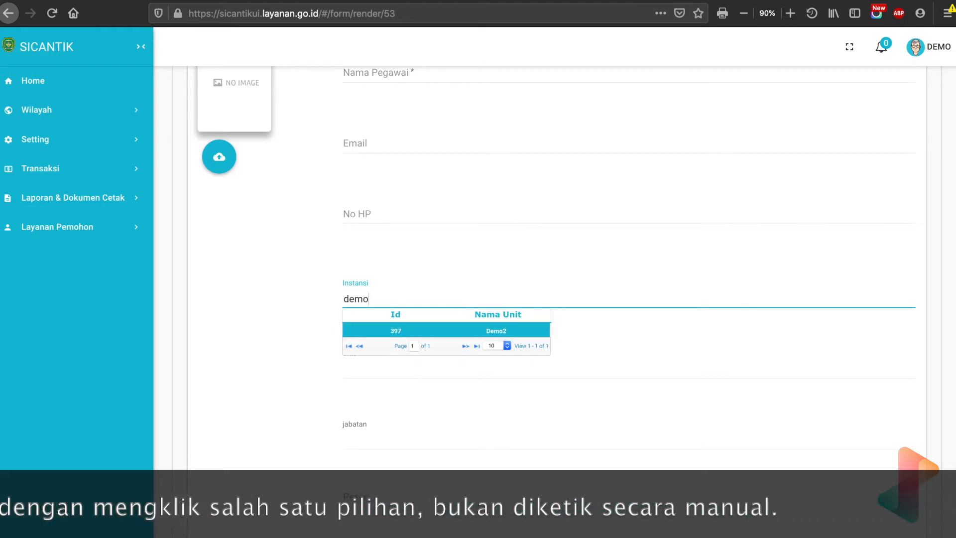
{"action": "left_click", "coordinate": [382, 330]}
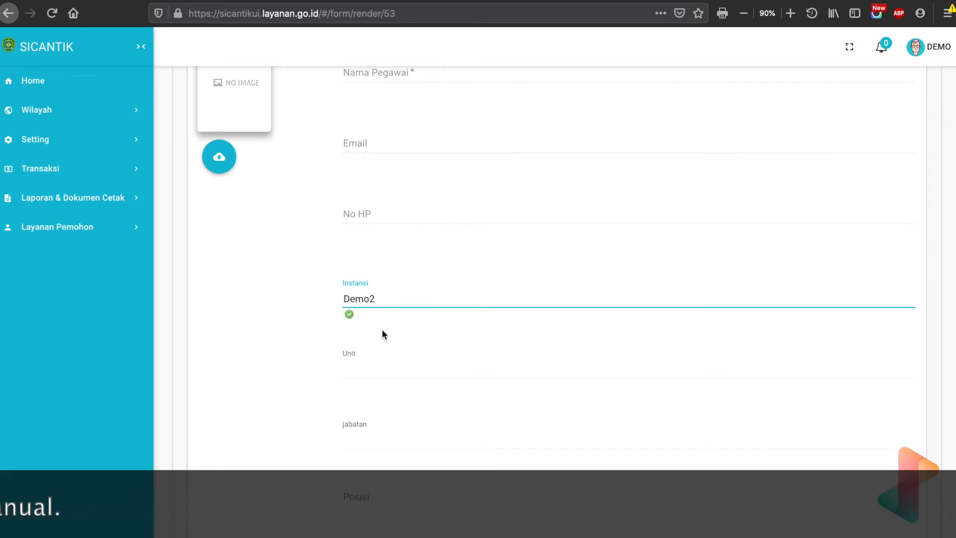
Choose Dinas Pertanaman as the employee's Unit.
{"action": "scroll", "coordinate": [381, 330], "scroll_direction": "down", "scroll_amount": 2}
{"action": "left_click", "coordinate": [366, 295]}
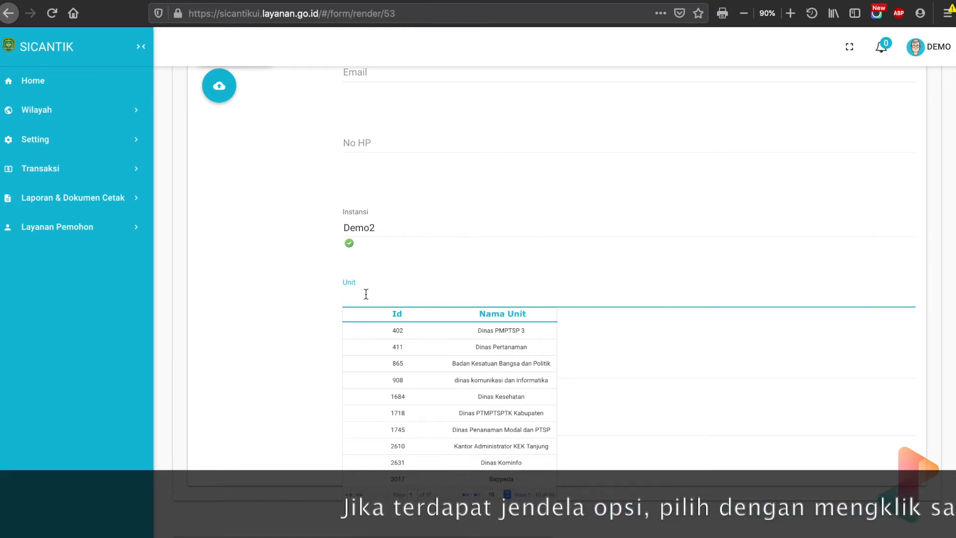
{"action": "left_click", "coordinate": [383, 350]}
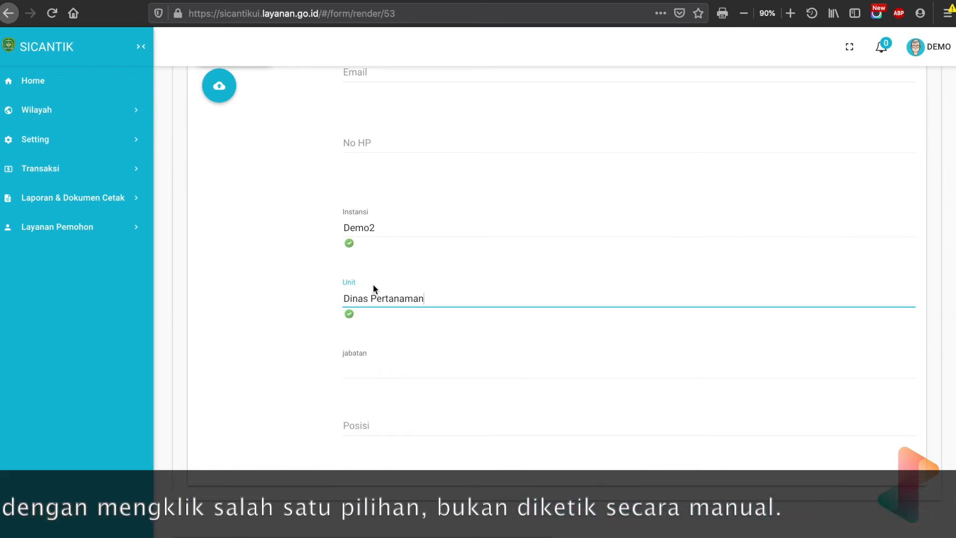
Replace the employee's Unit with DPMPTSP Kabupaten Demo by searching the unit options for "dpmpt".
{"action": "left_click_drag", "start_coordinate": [426, 298], "coordinate": [321, 299]}
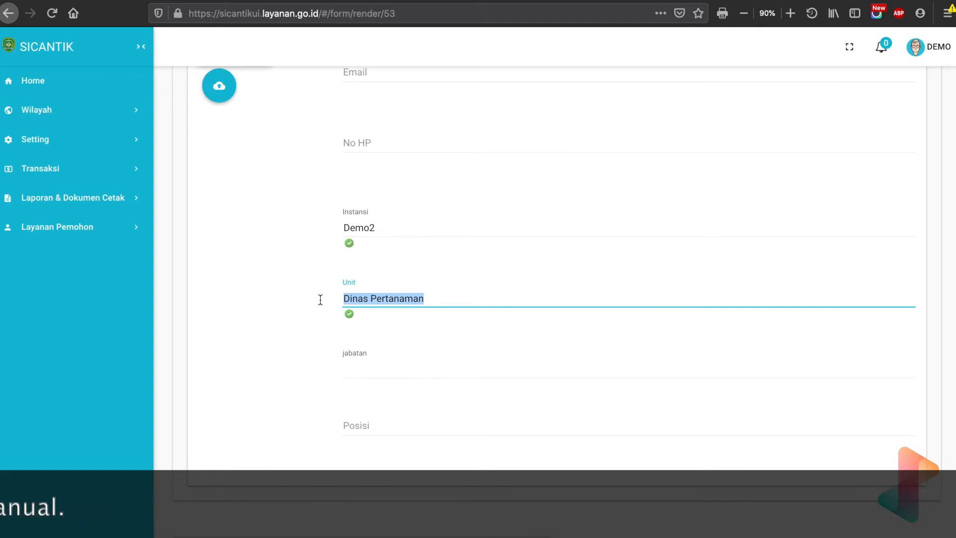
{"action": "type", "text": "dpmpt"}
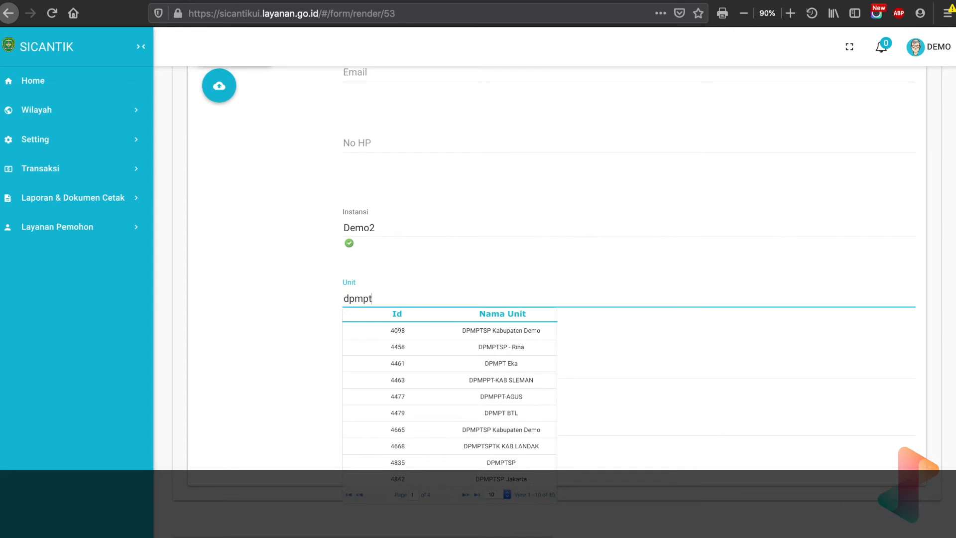
{"action": "left_click", "coordinate": [411, 330]}
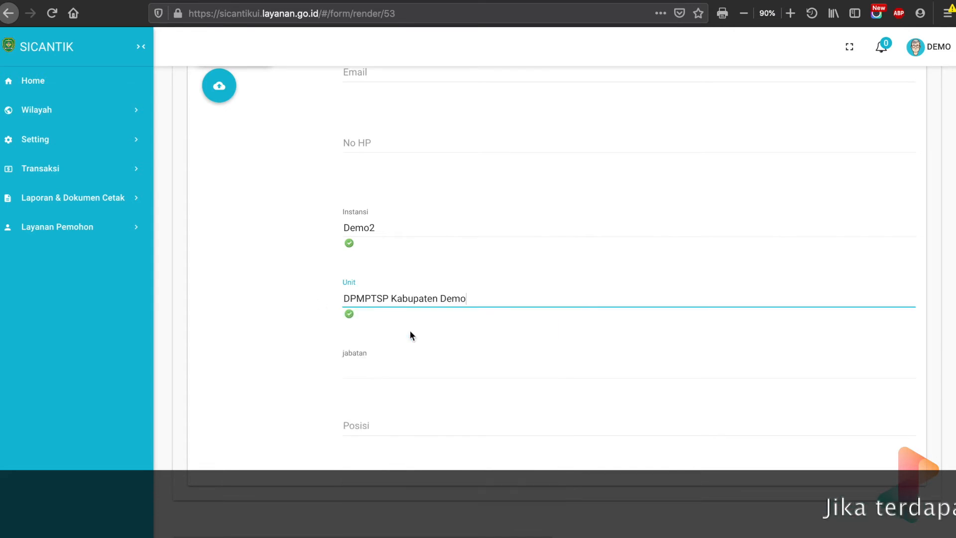
Search the jabatan options for "kepala" and choose Kepala Dinas PMPTSP as the employee's position.
{"action": "left_click", "coordinate": [387, 364]}
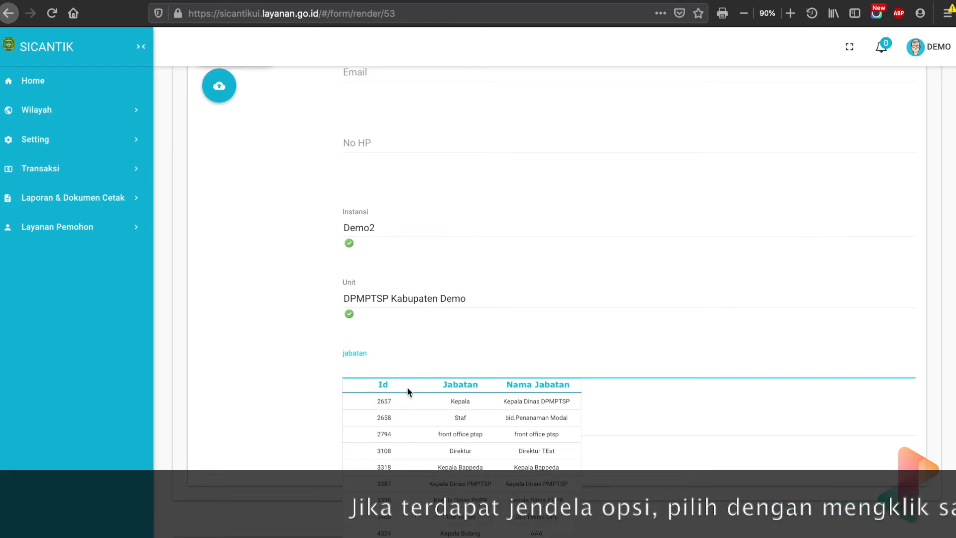
{"action": "scroll", "coordinate": [437, 359], "scroll_direction": "down", "scroll_amount": 1}
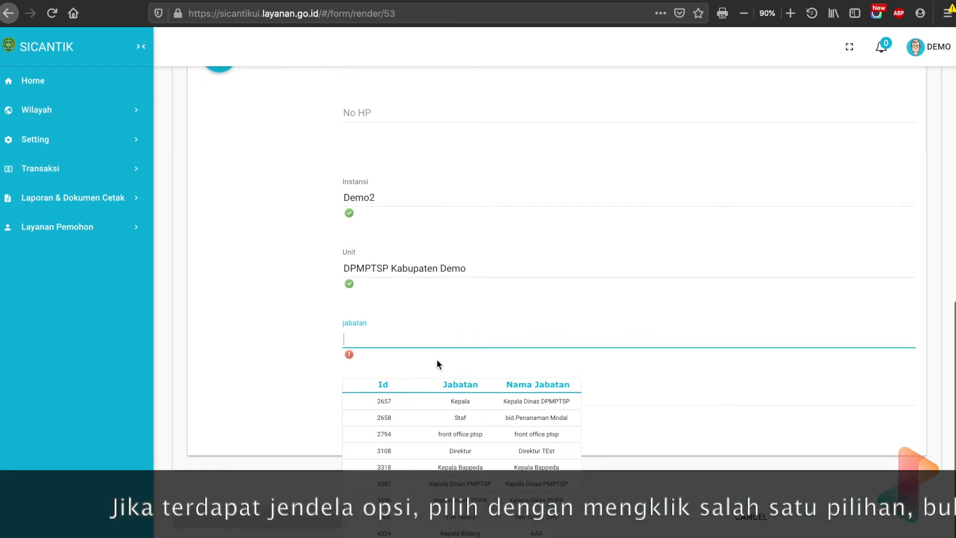
{"action": "type", "text": "k"}
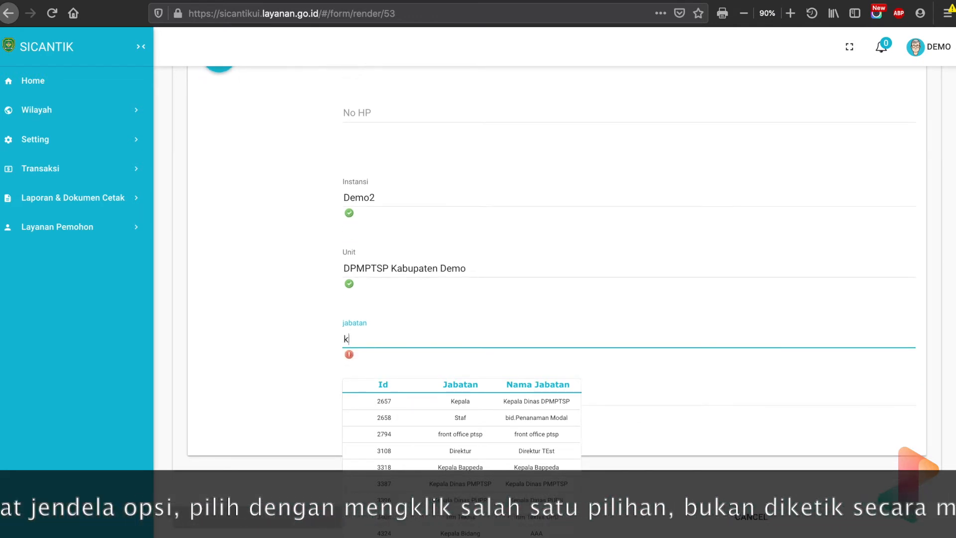
{"action": "type", "text": "epala"}
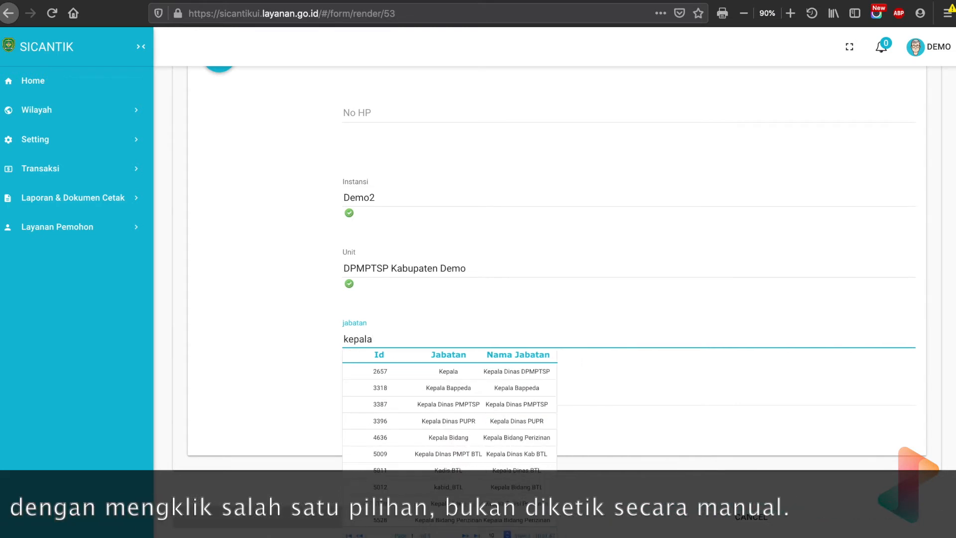
{"action": "left_click", "coordinate": [491, 408]}
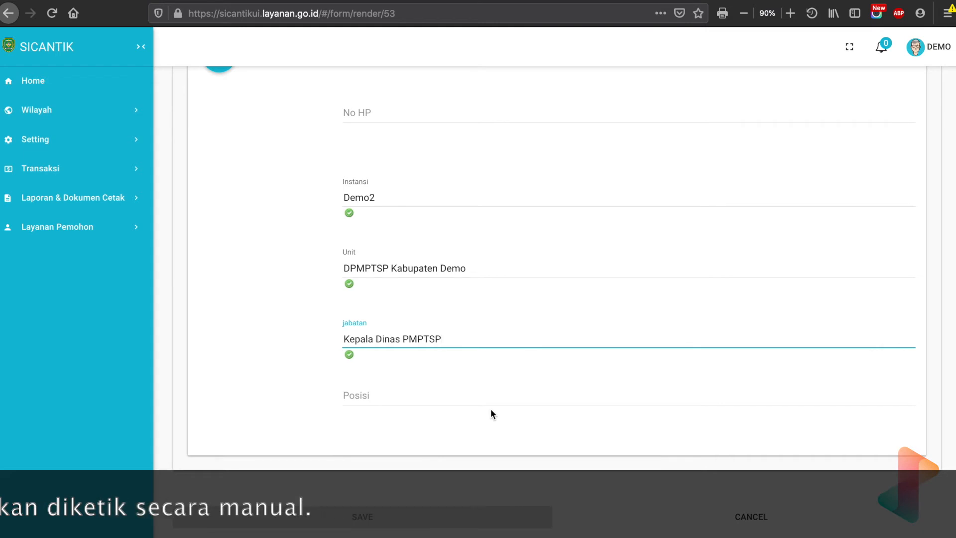
Enter "Kepala Dinas PMPTSP" as the employee's Posisi and try to save the record.
{"action": "left_click", "coordinate": [403, 396]}
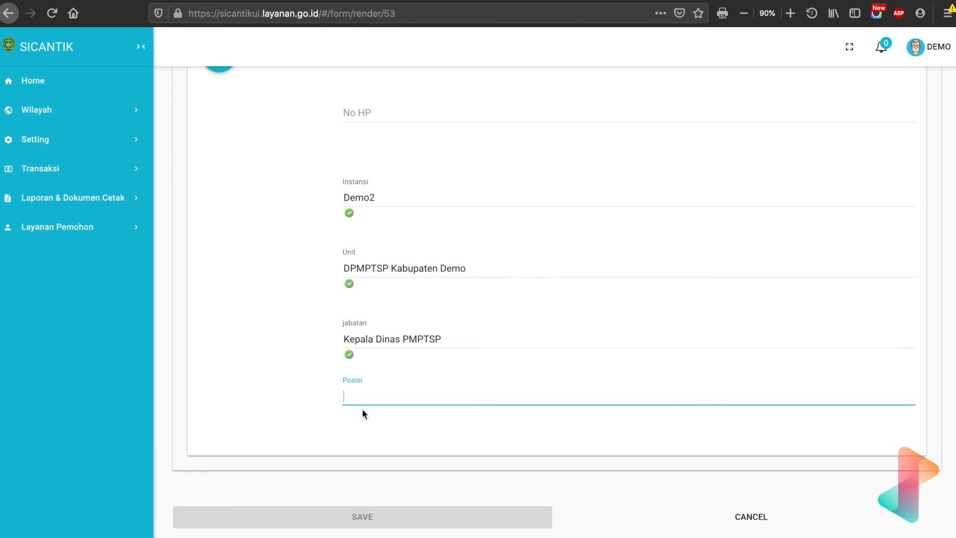
{"action": "type", "text": "Kepala Dinas PMPTSP"}
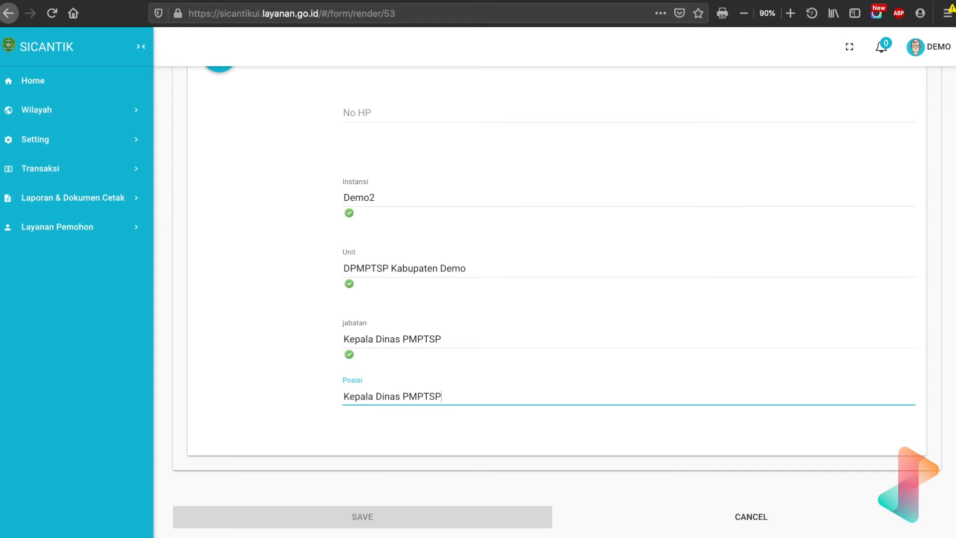
{"action": "scroll", "coordinate": [519, 374], "scroll_direction": "up", "scroll_amount": 2}
{"action": "scroll", "coordinate": [519, 375], "scroll_direction": "down", "scroll_amount": 2}
{"action": "left_click", "coordinate": [379, 502]}
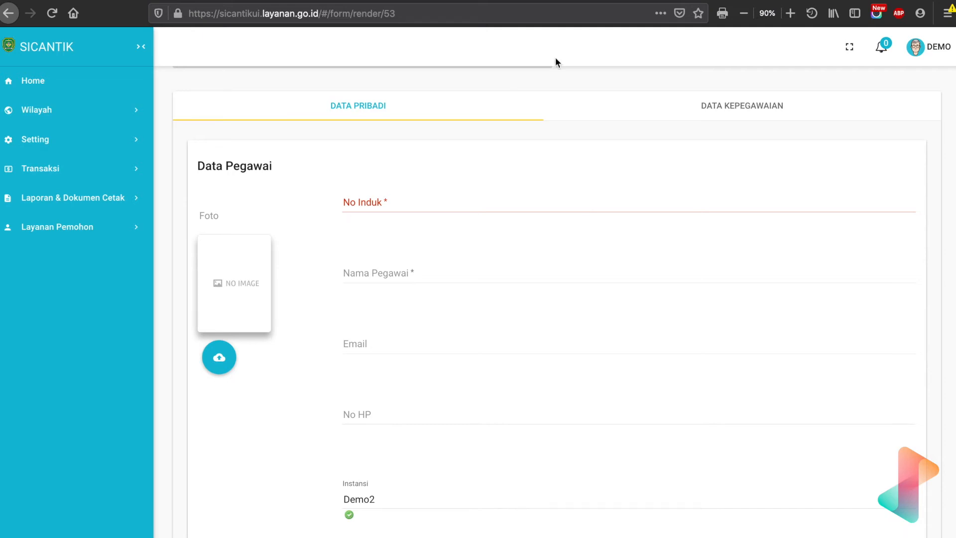
Open the Data Kepegawaian section and examine its birth and education details, Gol Pangkat table and Tanda Tangan upload.
{"action": "left_click", "coordinate": [709, 105]}
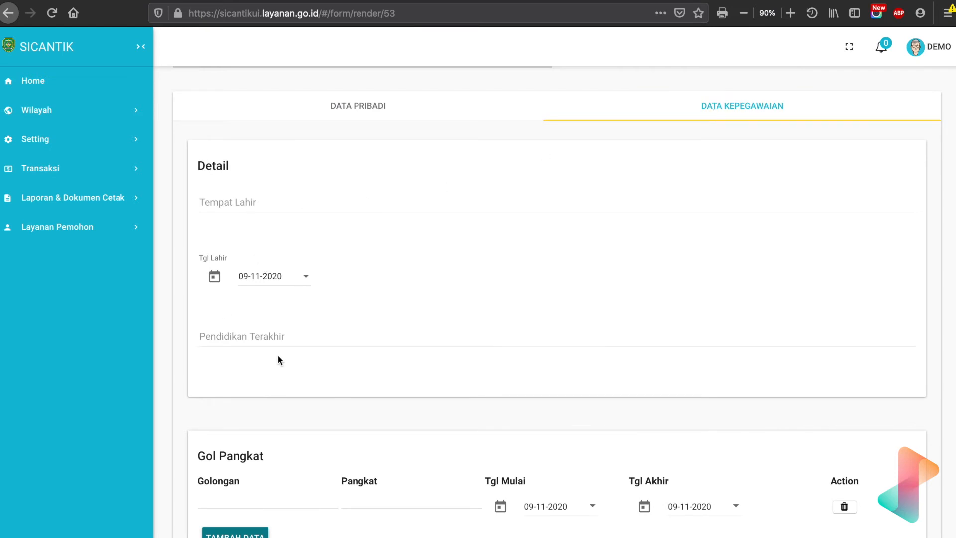
{"action": "scroll", "coordinate": [279, 357], "scroll_direction": "down", "scroll_amount": 4}
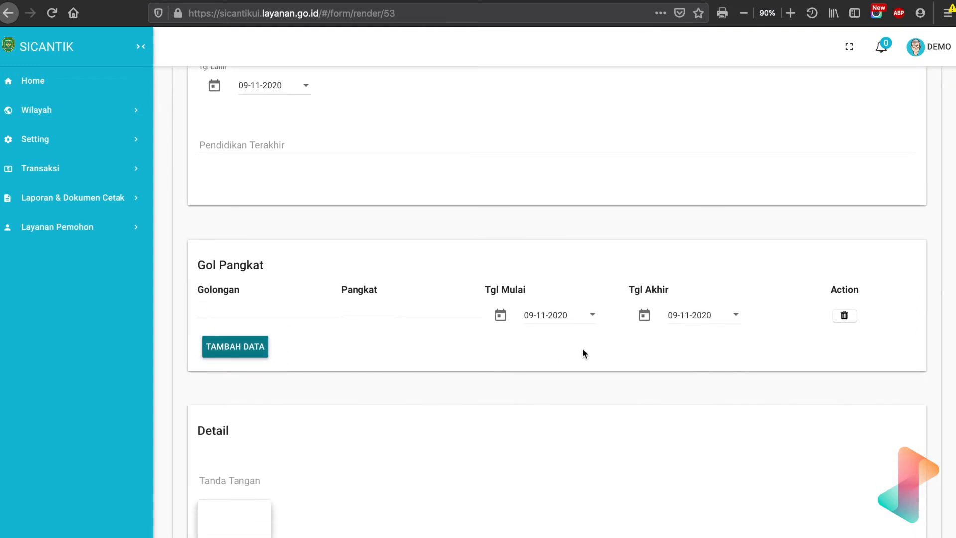
{"action": "scroll", "coordinate": [582, 348], "scroll_direction": "down", "scroll_amount": 4}
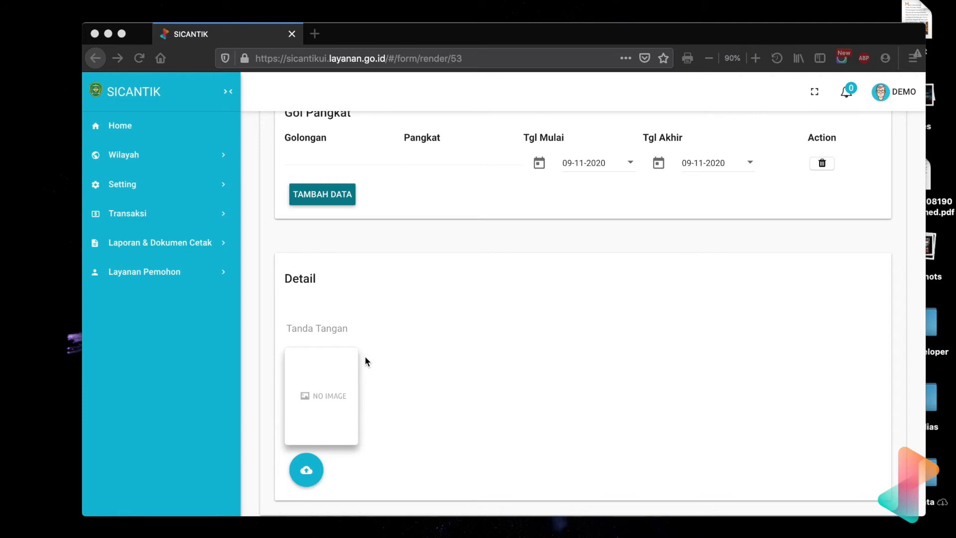
{"action": "scroll", "coordinate": [365, 356], "scroll_direction": "down", "scroll_amount": 4}
{"action": "scroll", "coordinate": [364, 352], "scroll_direction": "up", "scroll_amount": 3}
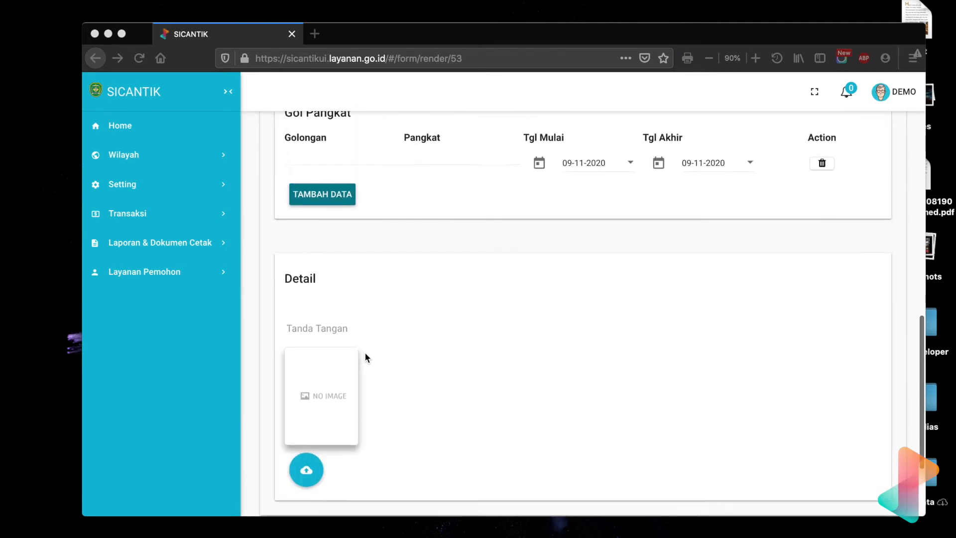
{"action": "scroll", "coordinate": [364, 351], "scroll_direction": "up", "scroll_amount": 15}
{"action": "scroll", "coordinate": [364, 352], "scroll_direction": "down", "scroll_amount": 2}
{"action": "scroll", "coordinate": [461, 270], "scroll_direction": "up", "scroll_amount": 2}
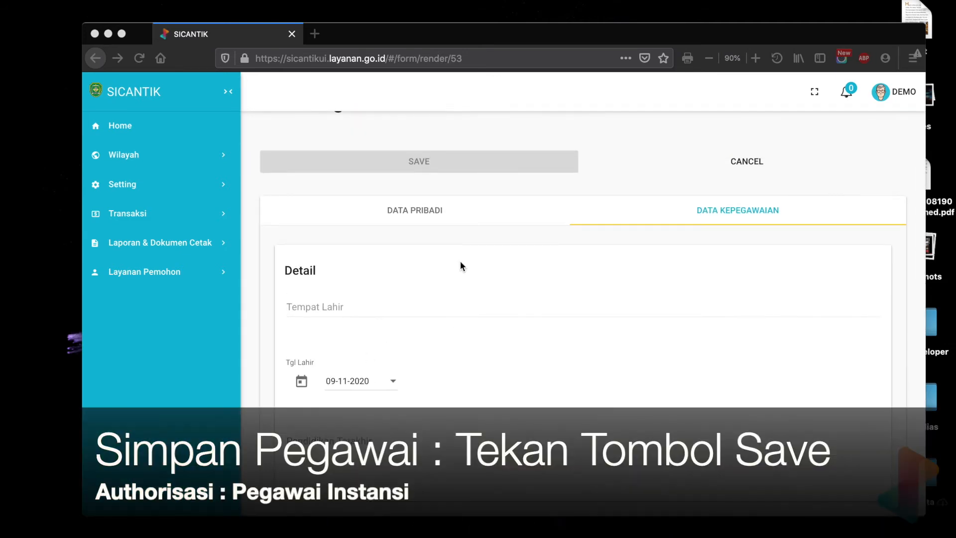
{"action": "scroll", "coordinate": [461, 261], "scroll_direction": "up", "scroll_amount": 1}
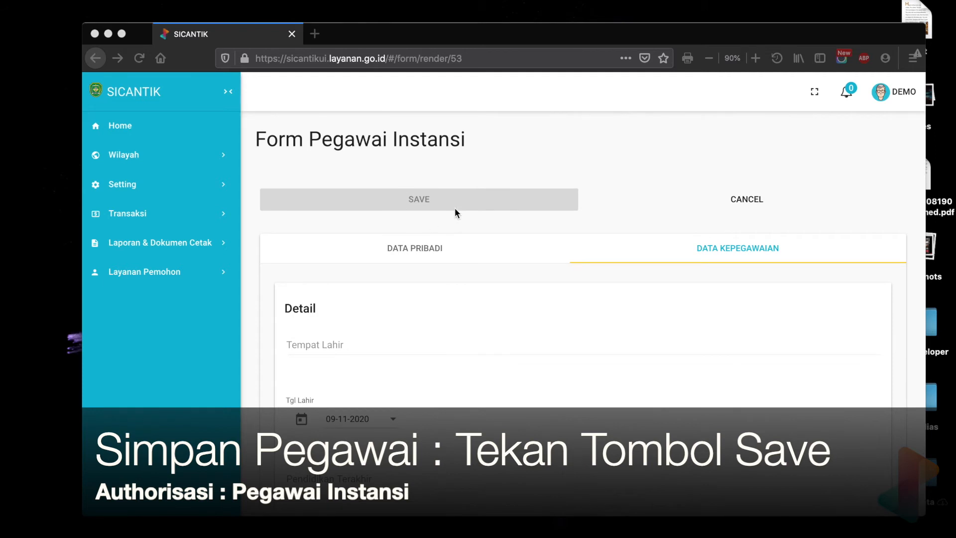
Fill in the employee's No Induk and Nama Pegawai under Data Pribadi, and cancel the record without saving.
{"action": "left_click", "coordinate": [444, 252]}
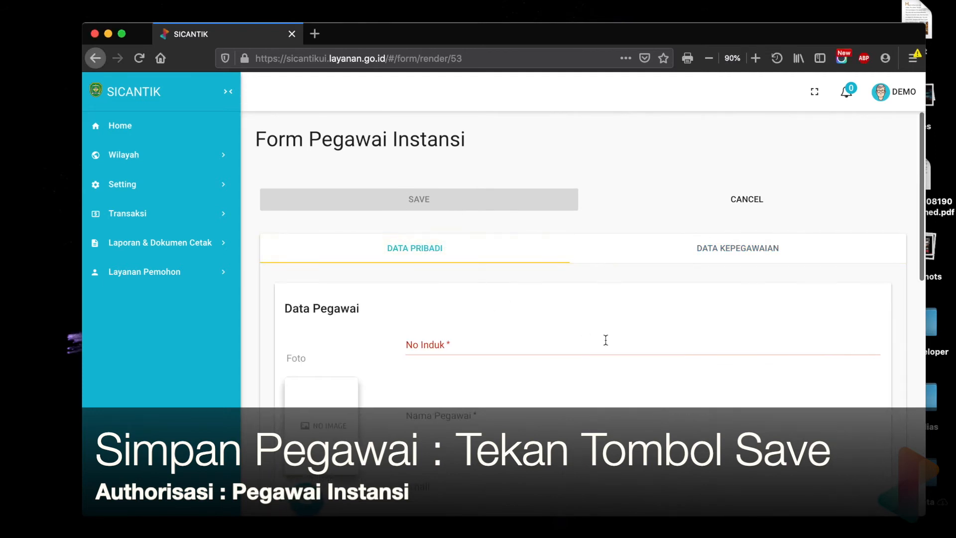
{"action": "left_click", "coordinate": [571, 344]}
{"action": "type", "text": "12323"}
{"action": "left_click", "coordinate": [534, 421]}
{"action": "type", "text": "J"}
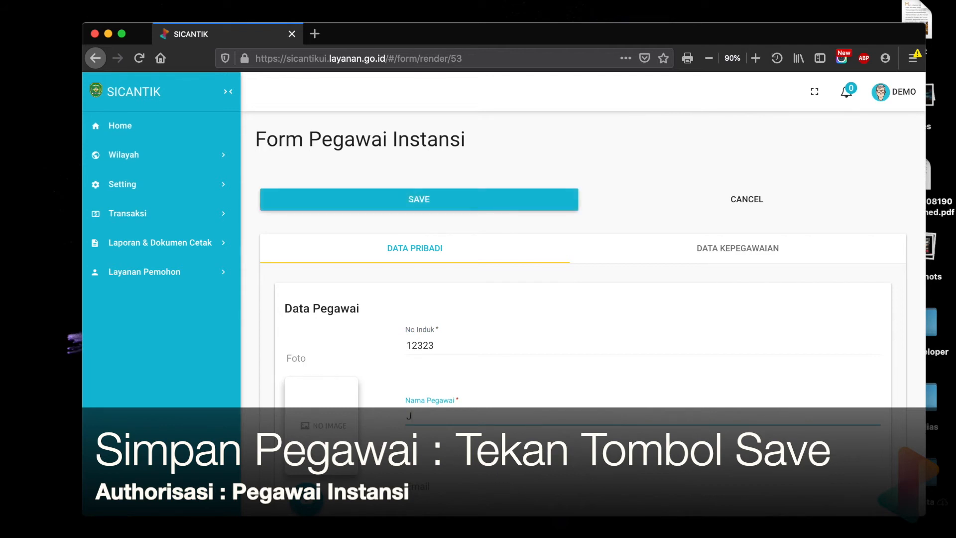
{"action": "type", "text": "onu"}
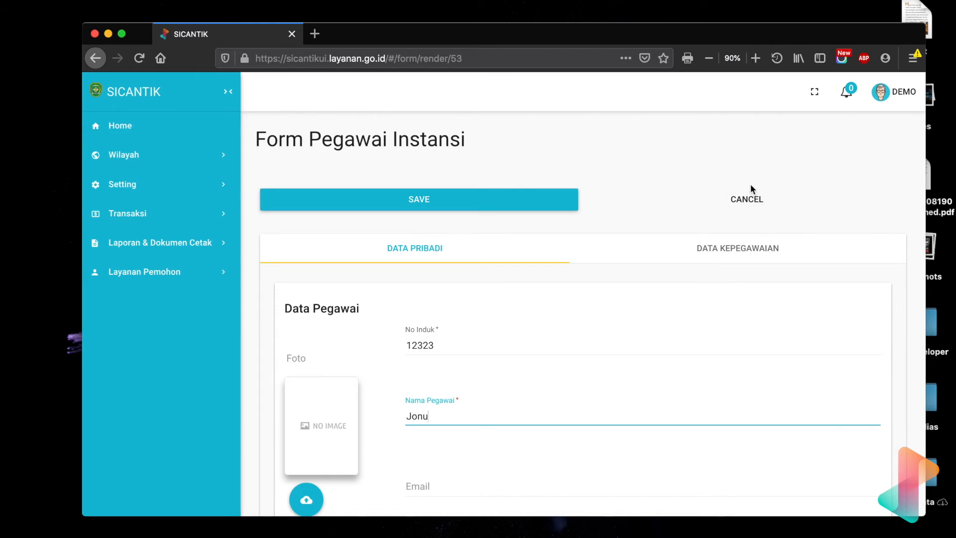
{"action": "left_click", "coordinate": [753, 203]}
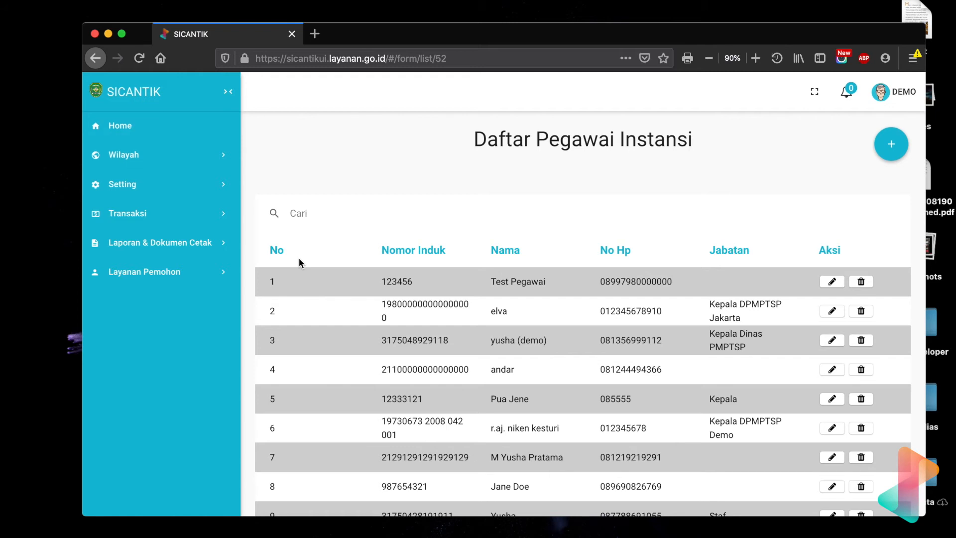
Open the Pengguna list under the Authorisasi settings and start adding a new user.
{"action": "left_click", "coordinate": [150, 194]}
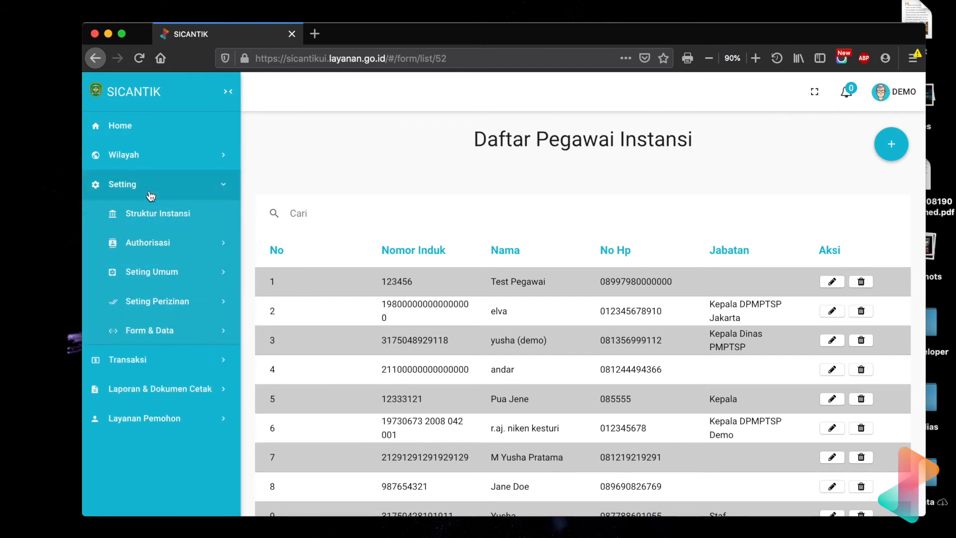
{"action": "left_click", "coordinate": [155, 310]}
{"action": "left_click", "coordinate": [159, 301]}
{"action": "left_click", "coordinate": [160, 241]}
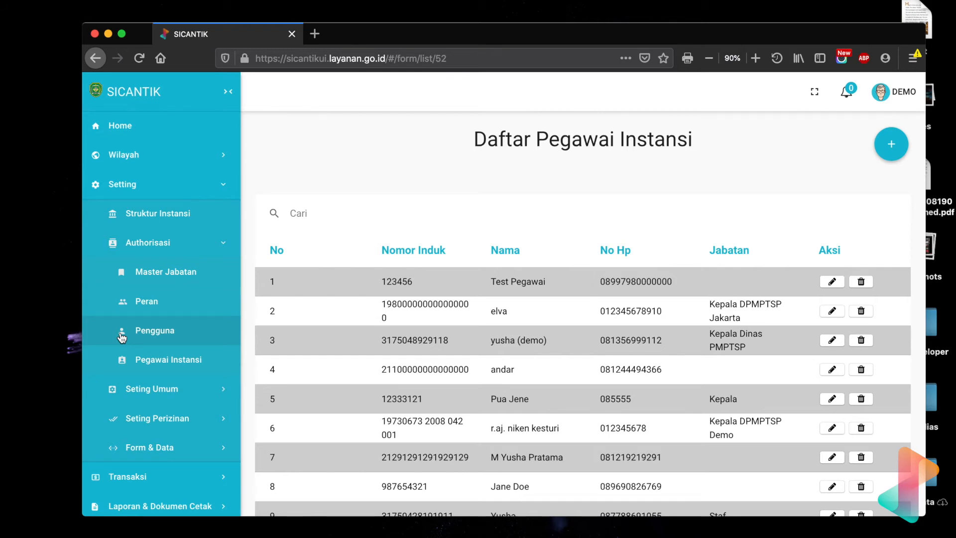
{"action": "left_click", "coordinate": [121, 34]}
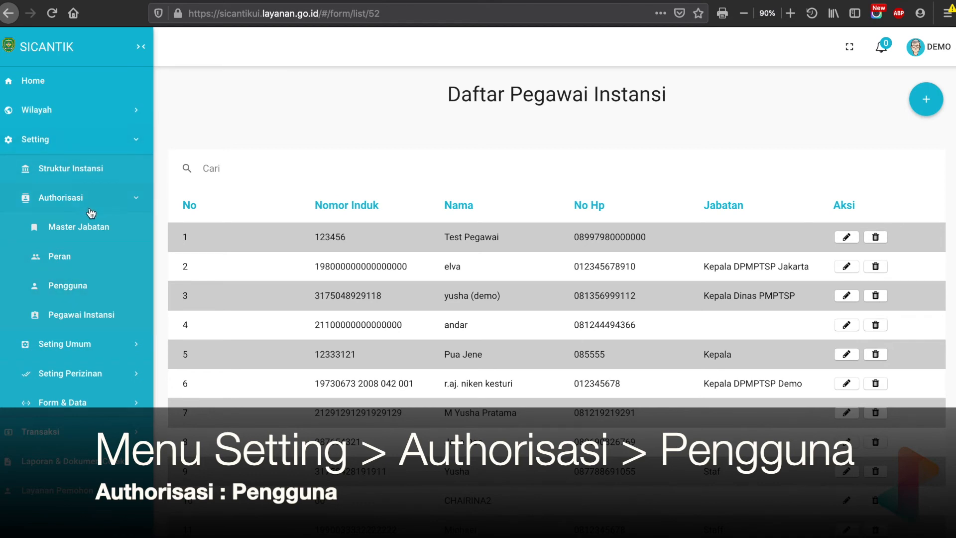
{"action": "left_click", "coordinate": [64, 294]}
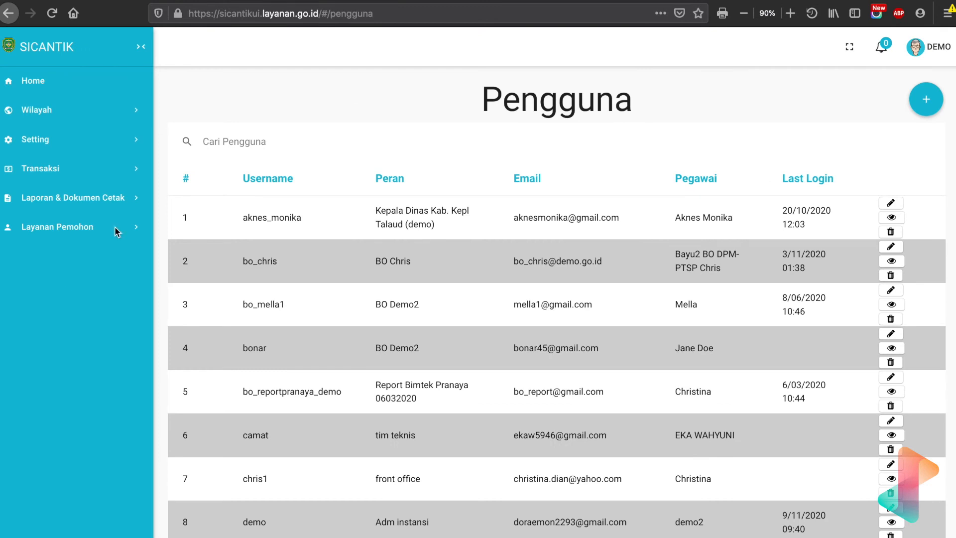
{"action": "left_click", "coordinate": [922, 99]}
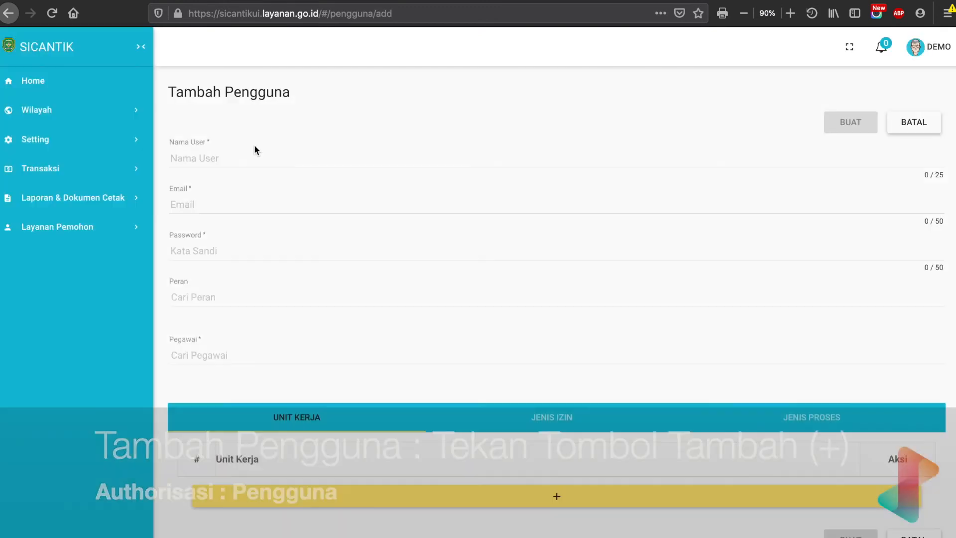
Enter "frontoffice_demokab" as the new user's Nama User.
{"action": "left_click", "coordinate": [245, 155]}
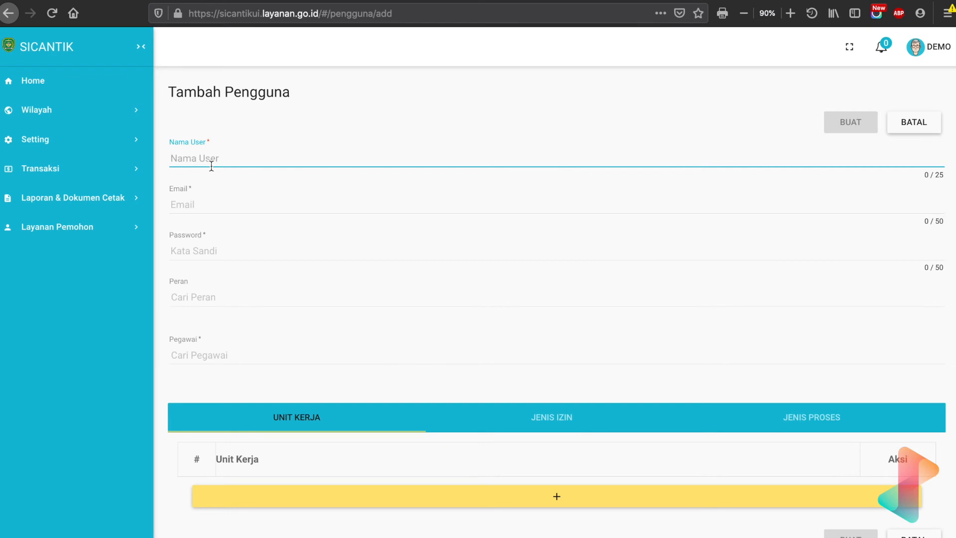
{"action": "type", "text": "frontoffice_demokab"}
Fill in the new user's email address.
{"action": "left_click", "coordinate": [186, 206]}
{"action": "left_click", "coordinate": [185, 202]}
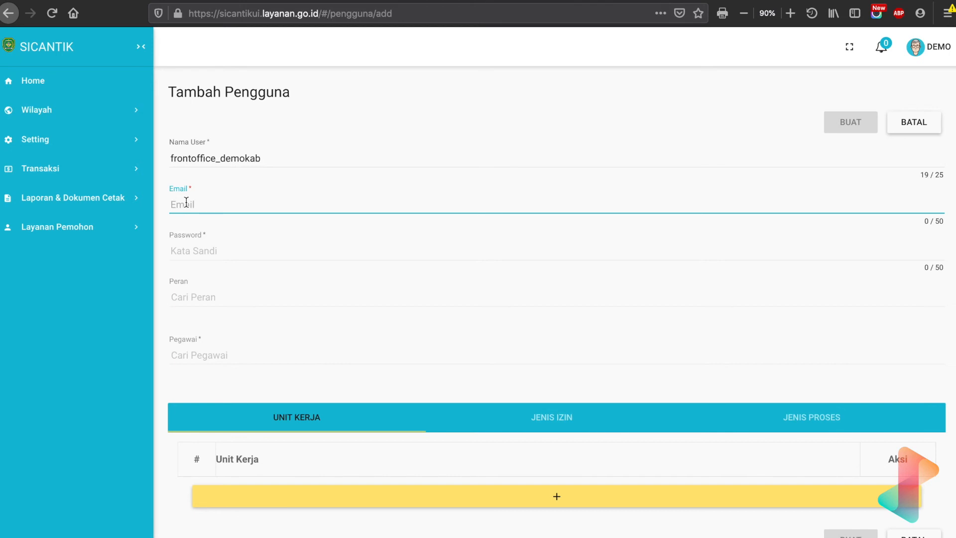
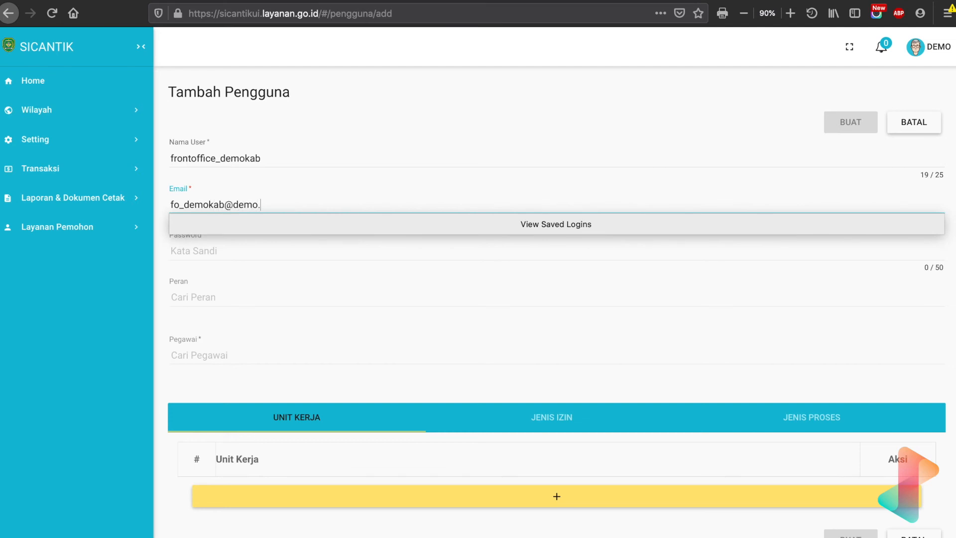
Enter the account password for the new user.
{"action": "left_click", "coordinate": [200, 252]}
{"action": "left_click", "coordinate": [200, 255]}
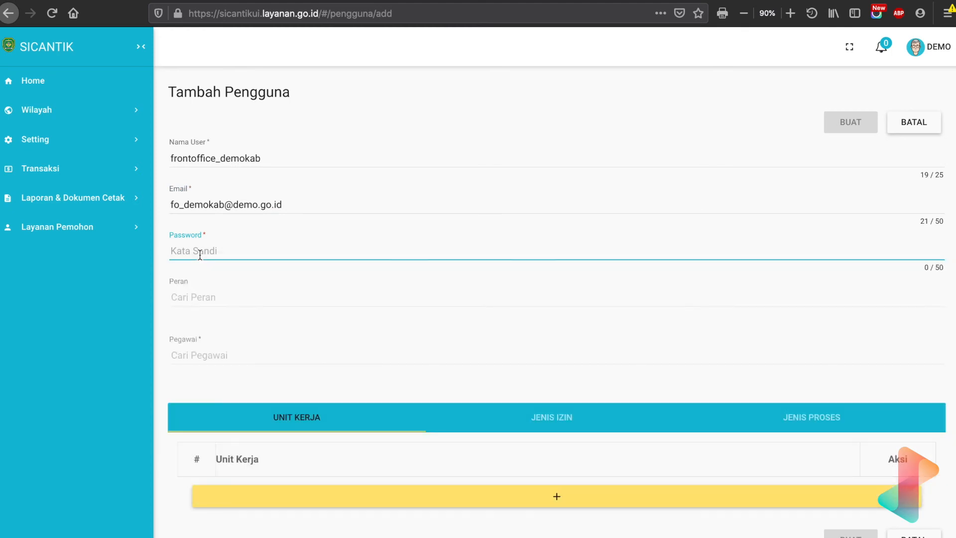
{"action": "type", "text": "123456"}
Set the user's Peran to Front Office Demo and choose the employee who uses the account as Pegawai.
{"action": "key", "text": "Tab"}
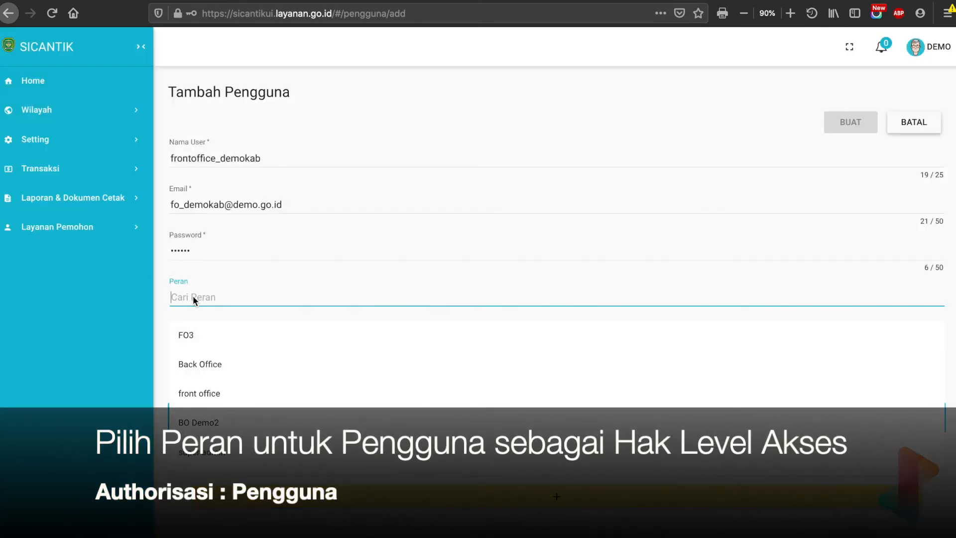
{"action": "type", "text": "front"}
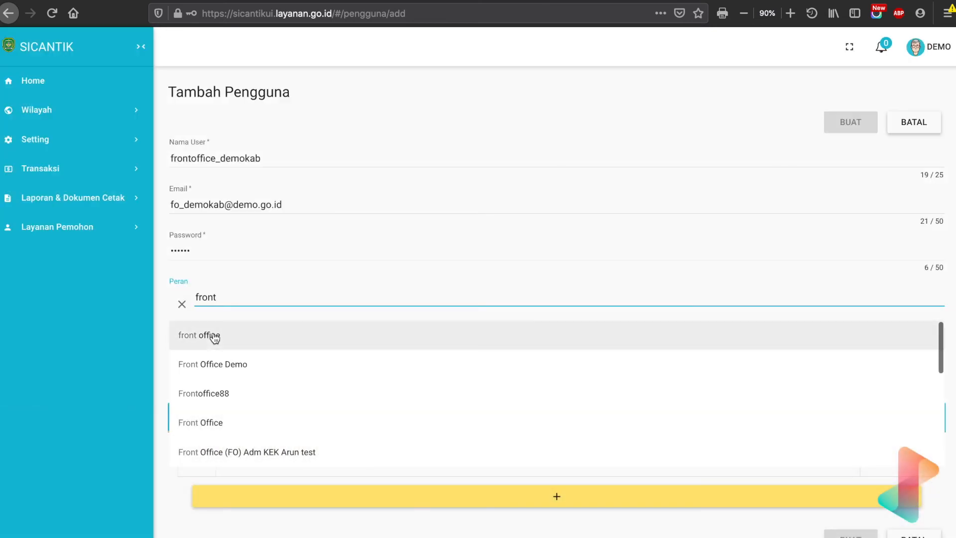
{"action": "left_click", "coordinate": [231, 364]}
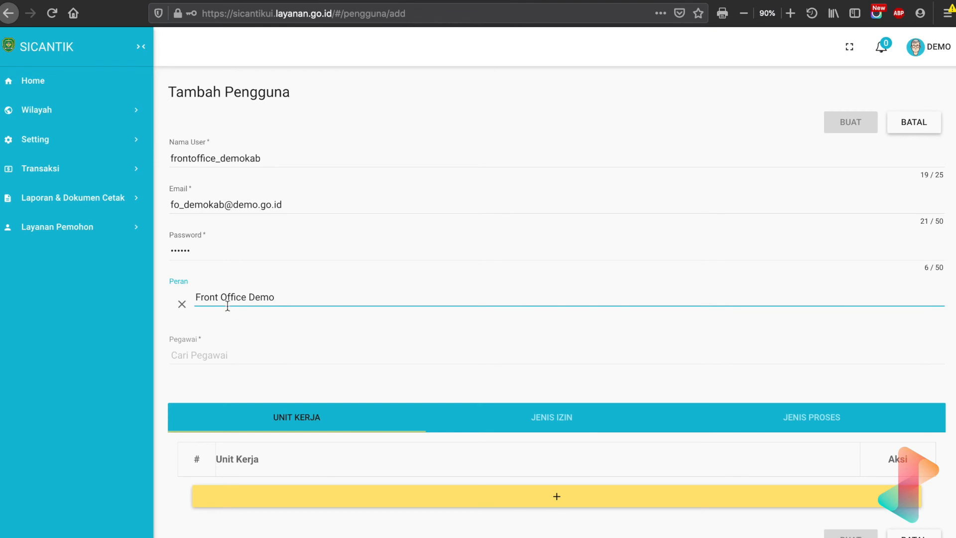
{"action": "left_click", "coordinate": [188, 355]}
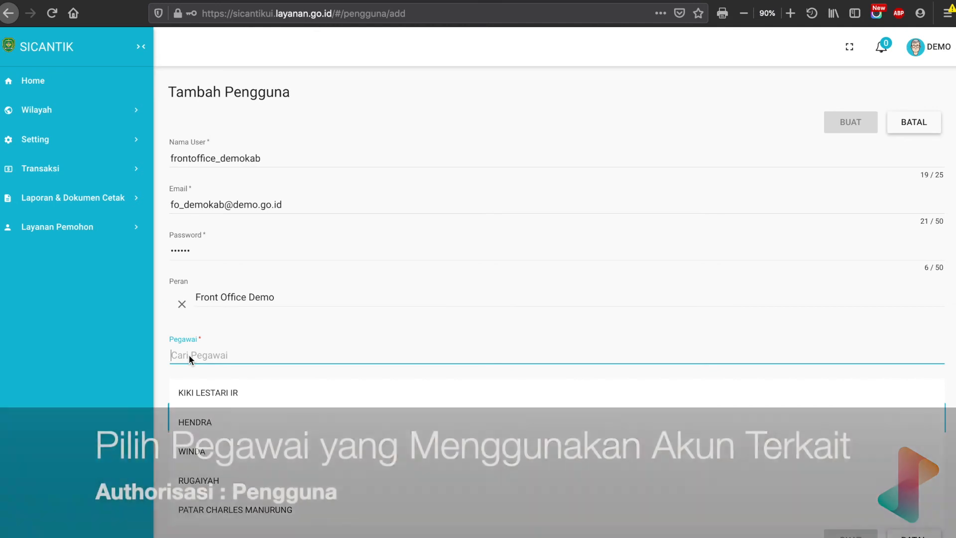
{"action": "left_click", "coordinate": [195, 158]}
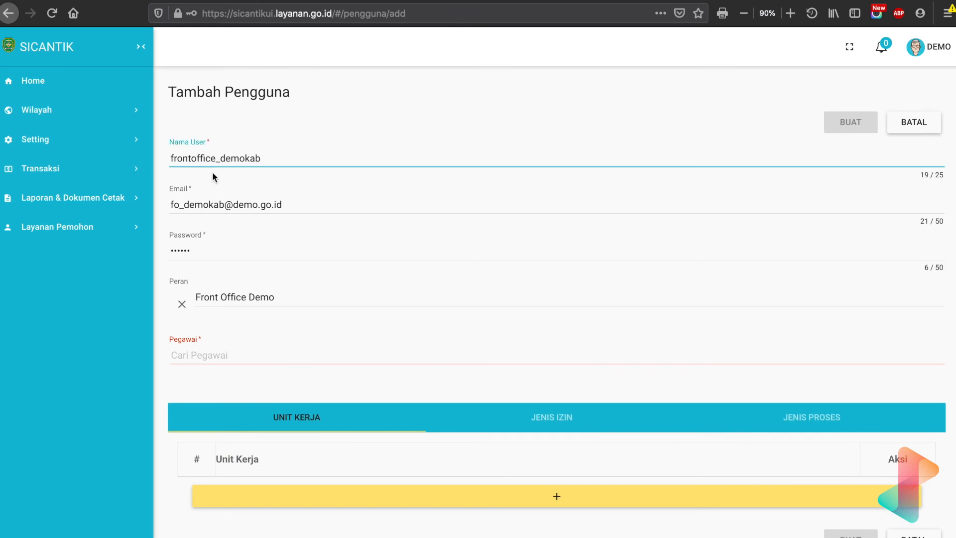
{"action": "left_click", "coordinate": [201, 356]}
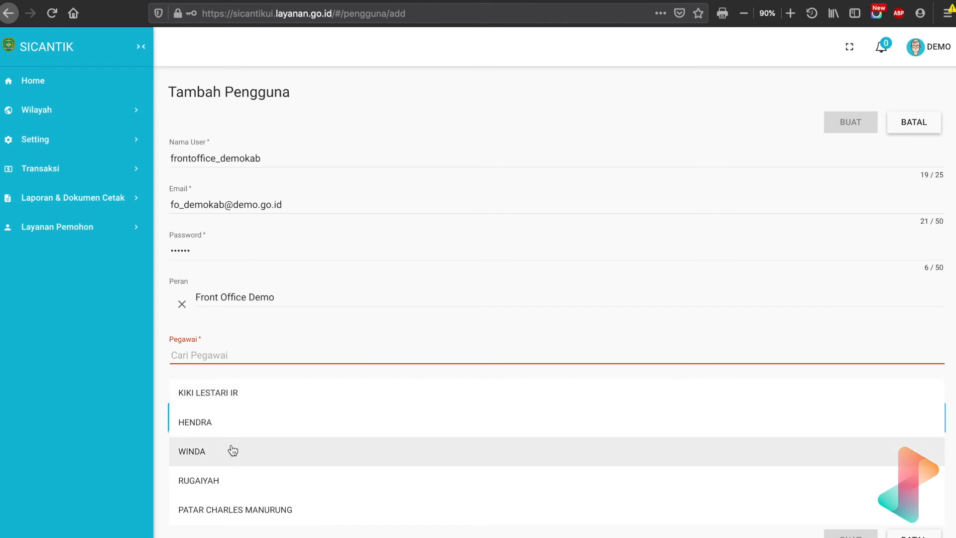
{"action": "type", "text": "ch"}
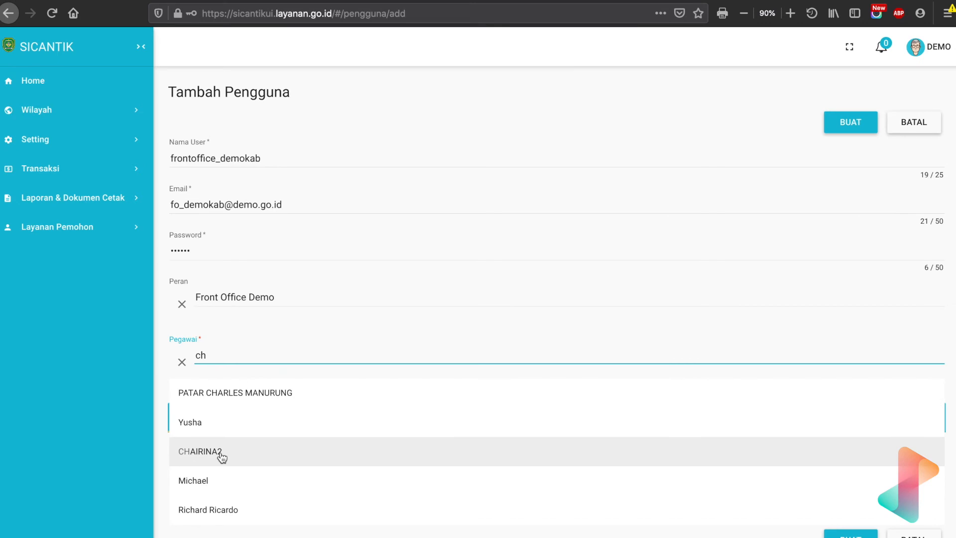
{"action": "left_click", "coordinate": [216, 429]}
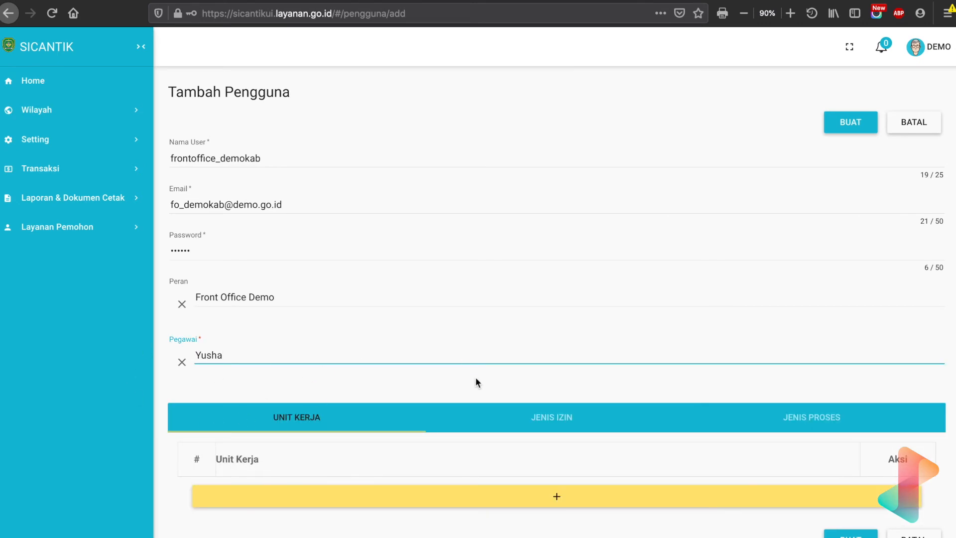
Examine the Unit Kerja, Jenis Izin and Jenis Proses sections that restrict the user's access.
{"action": "scroll", "coordinate": [476, 382], "scroll_direction": "down", "scroll_amount": 1}
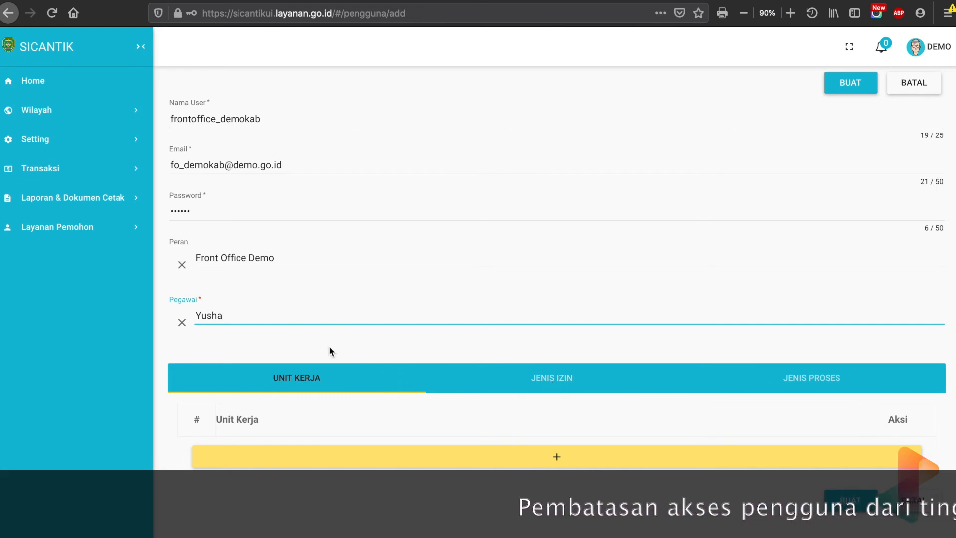
{"action": "scroll", "coordinate": [429, 302], "scroll_direction": "up", "scroll_amount": 1}
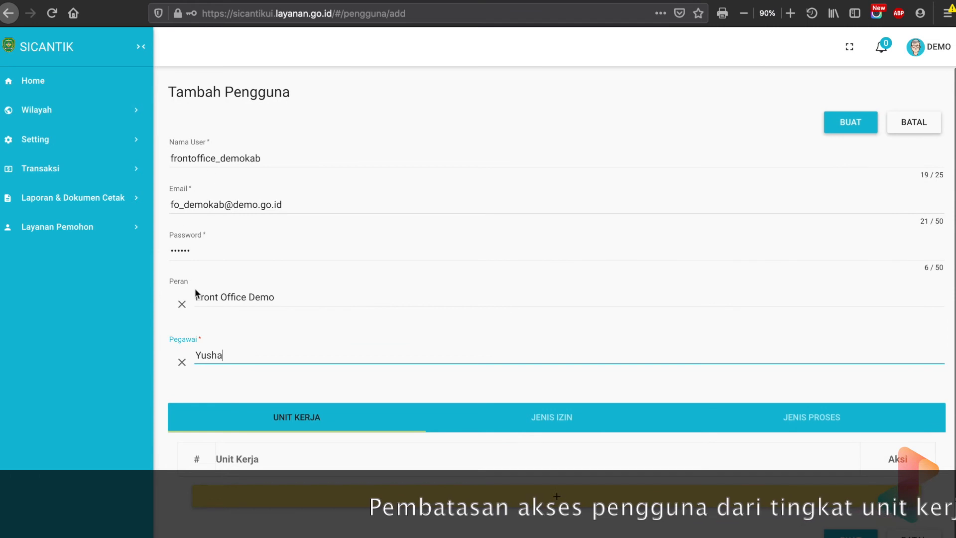
{"action": "scroll", "coordinate": [420, 378], "scroll_direction": "down", "scroll_amount": 1}
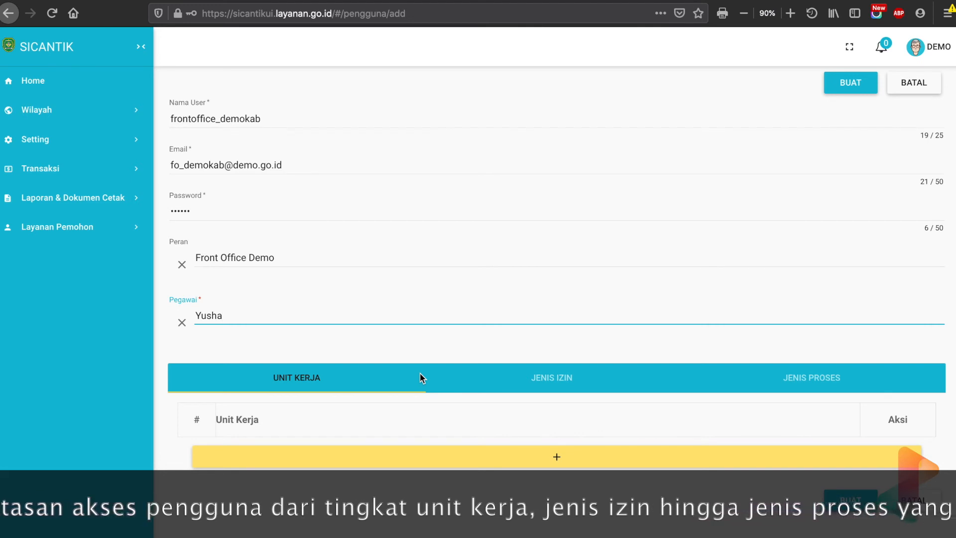
{"action": "left_click", "coordinate": [543, 371]}
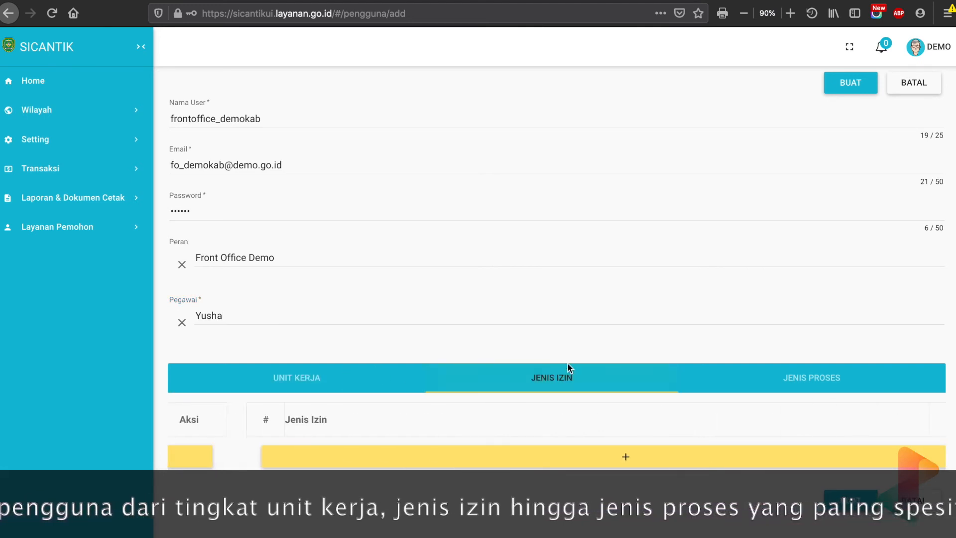
{"action": "left_click", "coordinate": [806, 380]}
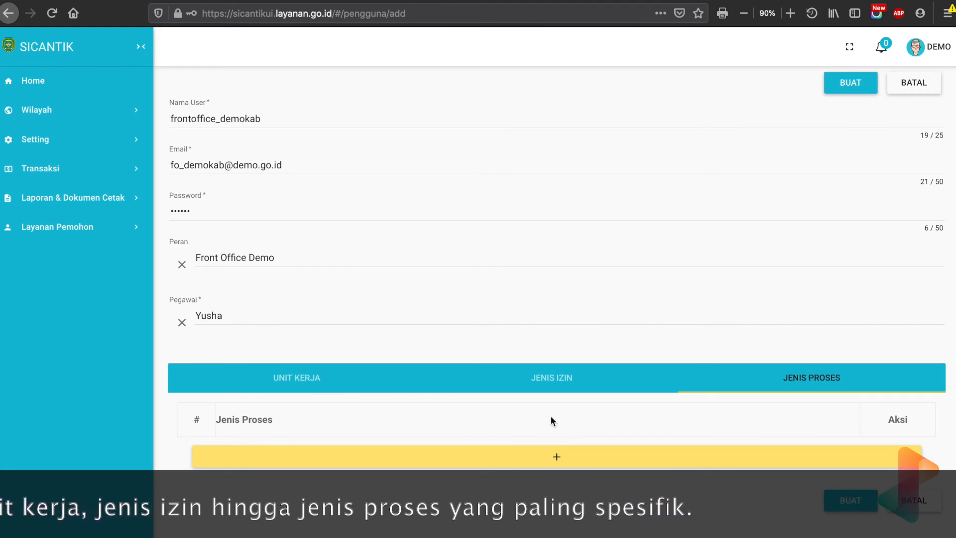
Add Dinas PMPTSP 3 to the user's Unit Kerja restrictions.
{"action": "left_click", "coordinate": [307, 380]}
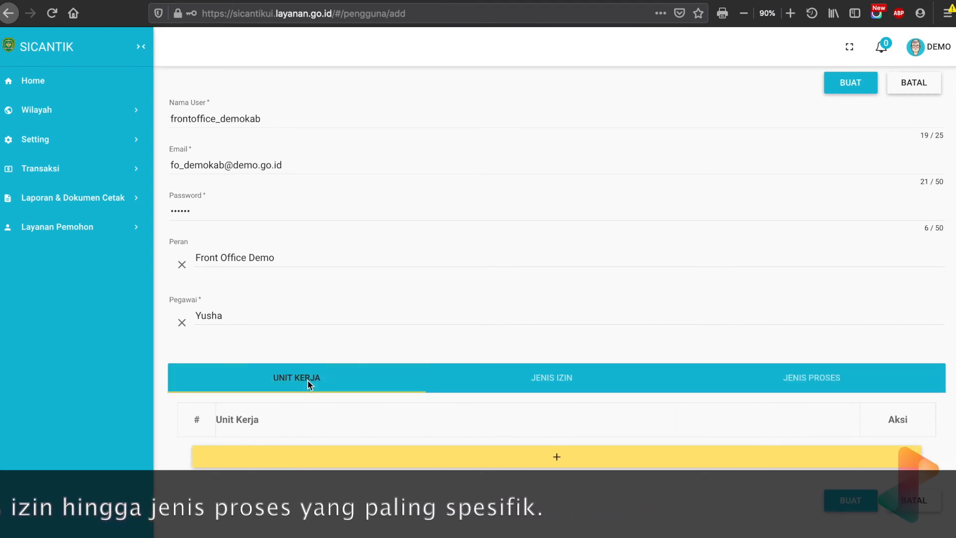
{"action": "left_click", "coordinate": [380, 457]}
{"action": "left_click", "coordinate": [283, 319]}
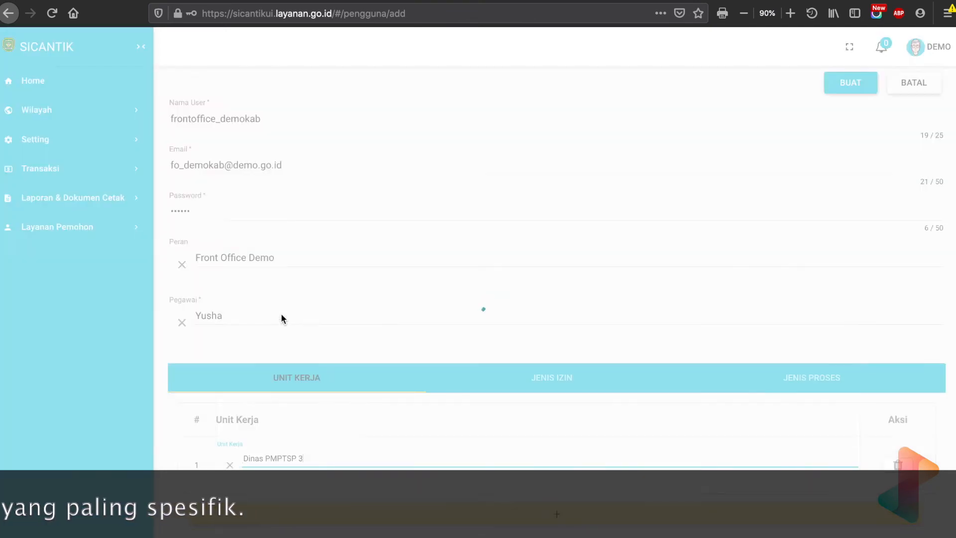
Add (a) Izin Membangun to the user's Jenis Izin restrictions.
{"action": "left_click", "coordinate": [549, 382]}
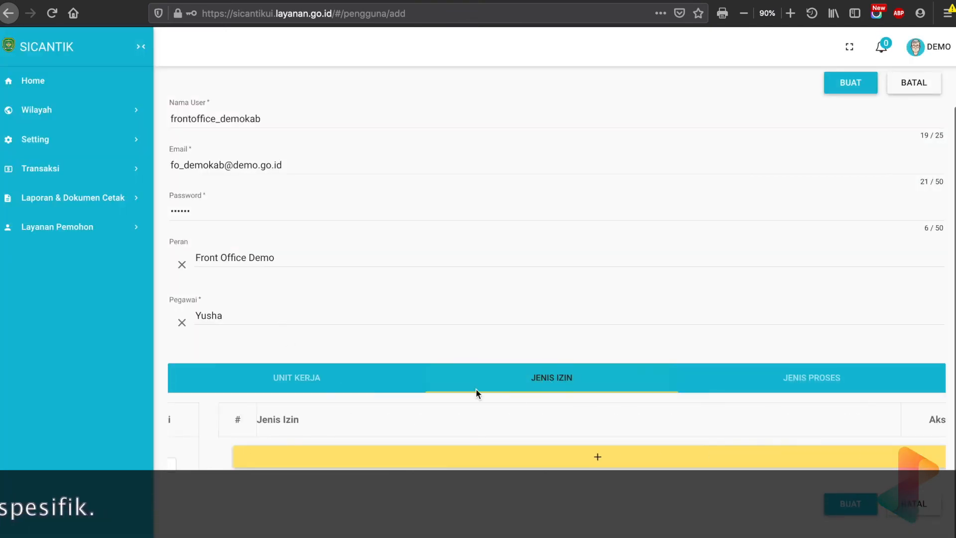
{"action": "left_click", "coordinate": [390, 455]}
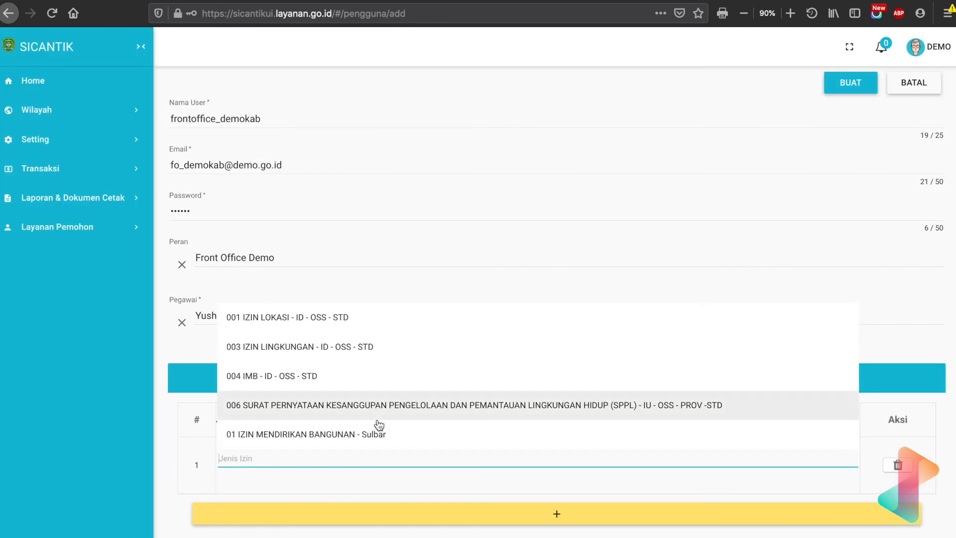
{"action": "scroll", "coordinate": [378, 424], "scroll_direction": "down", "scroll_amount": 3}
{"action": "scroll", "coordinate": [378, 425], "scroll_direction": "down", "scroll_amount": 1}
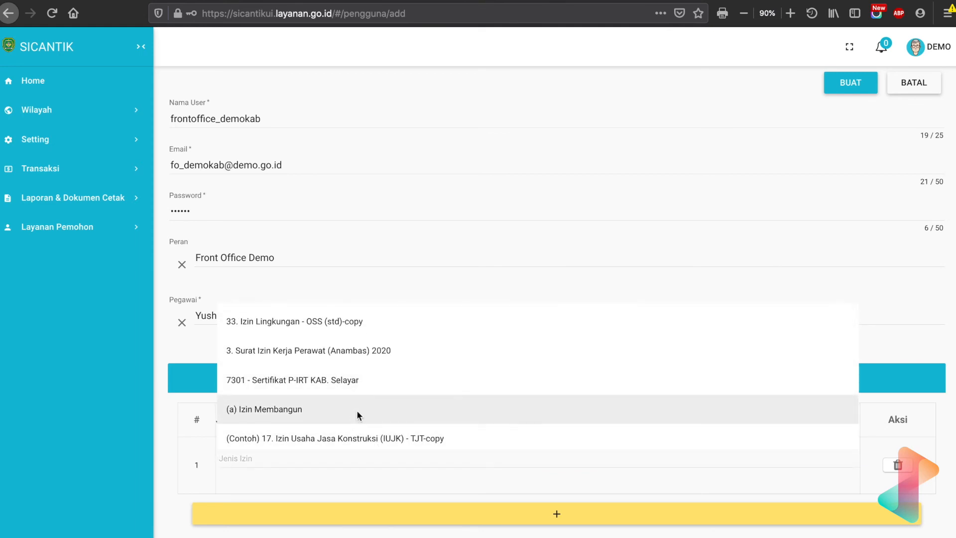
{"action": "left_click", "coordinate": [358, 413]}
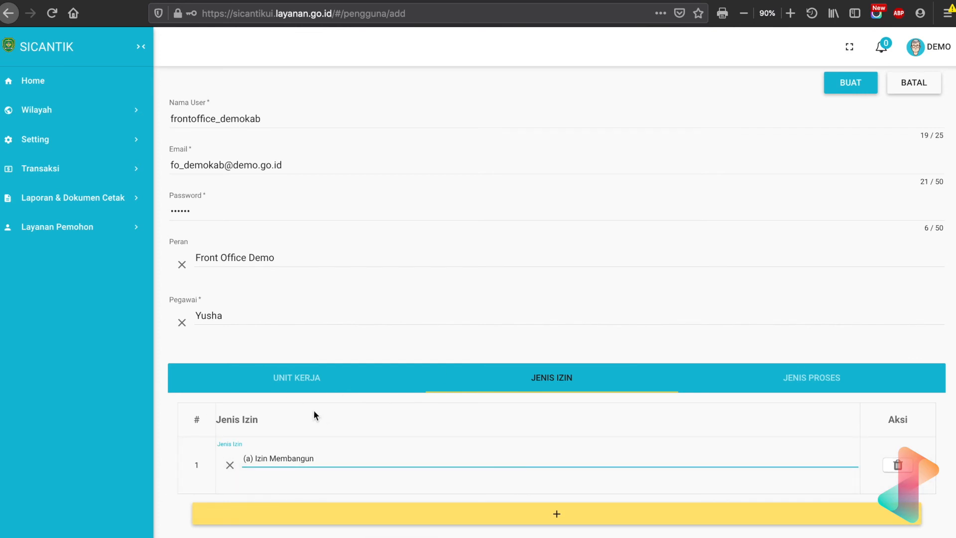
Delete the (a) Izin Membangun row and the empty second row from the user's Jenis Izin restrictions.
{"action": "scroll", "coordinate": [313, 410], "scroll_direction": "down", "scroll_amount": 1}
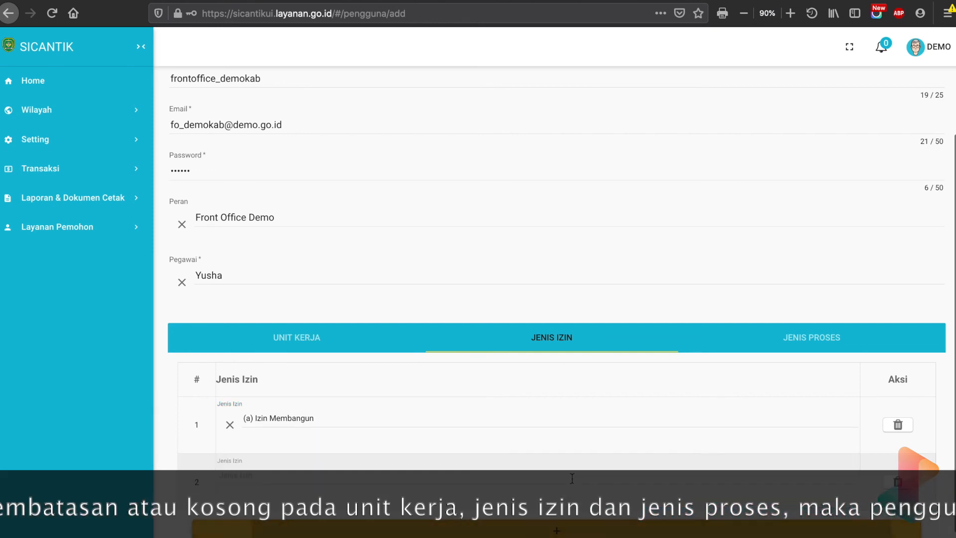
{"action": "left_click", "coordinate": [482, 468]}
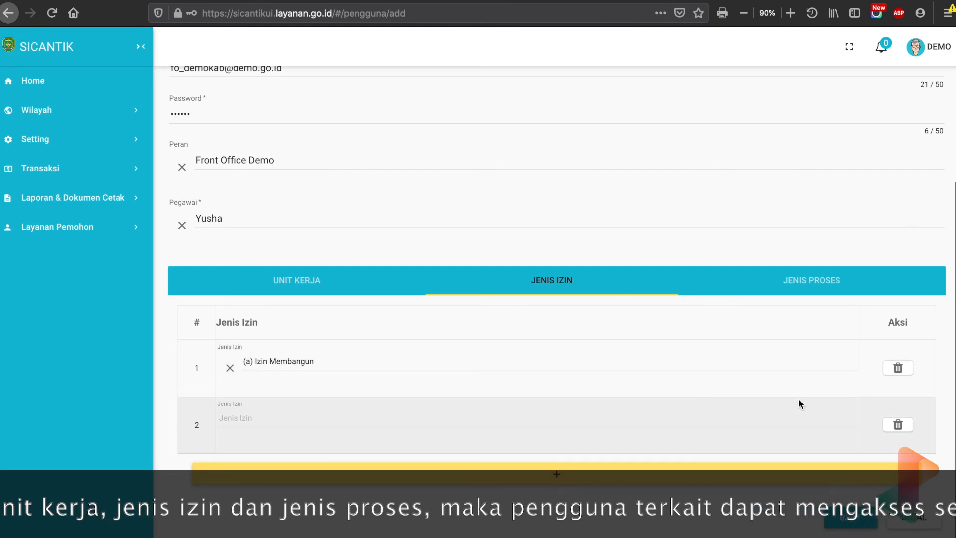
{"action": "left_click", "coordinate": [896, 370]}
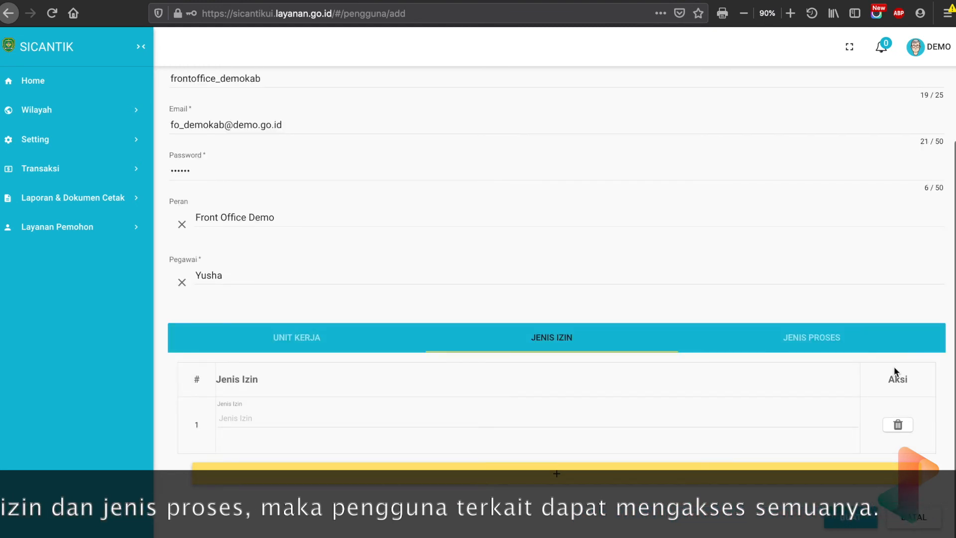
{"action": "left_click", "coordinate": [898, 424]}
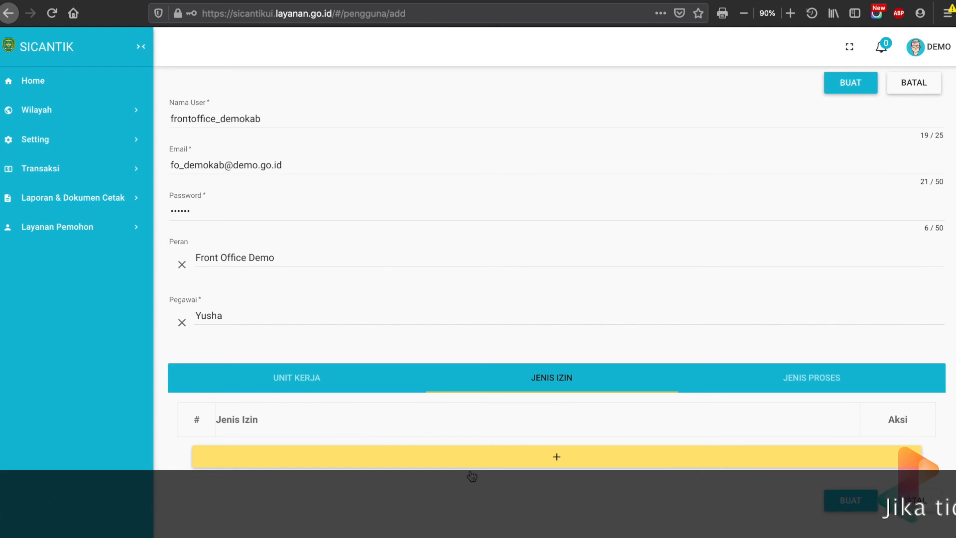
Add Pendaftaran to the user's Jenis Proses restrictions.
{"action": "left_click", "coordinate": [813, 380]}
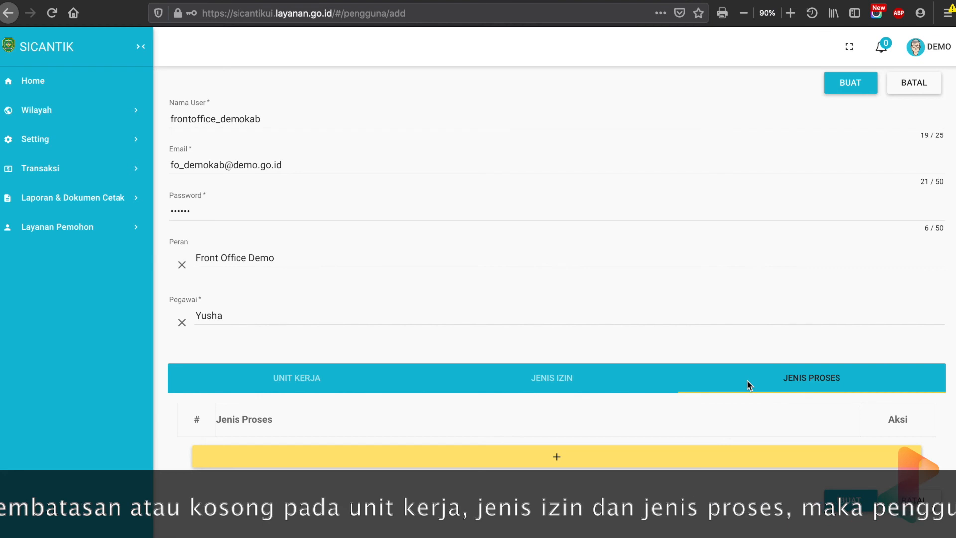
{"action": "left_click", "coordinate": [538, 465]}
{"action": "left_click", "coordinate": [343, 460]}
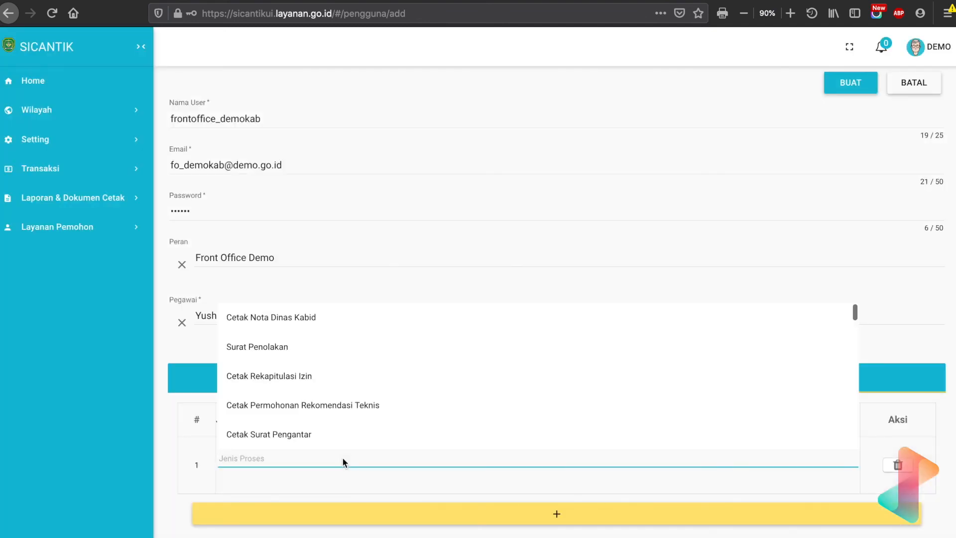
{"action": "type", "text": "pendaf"}
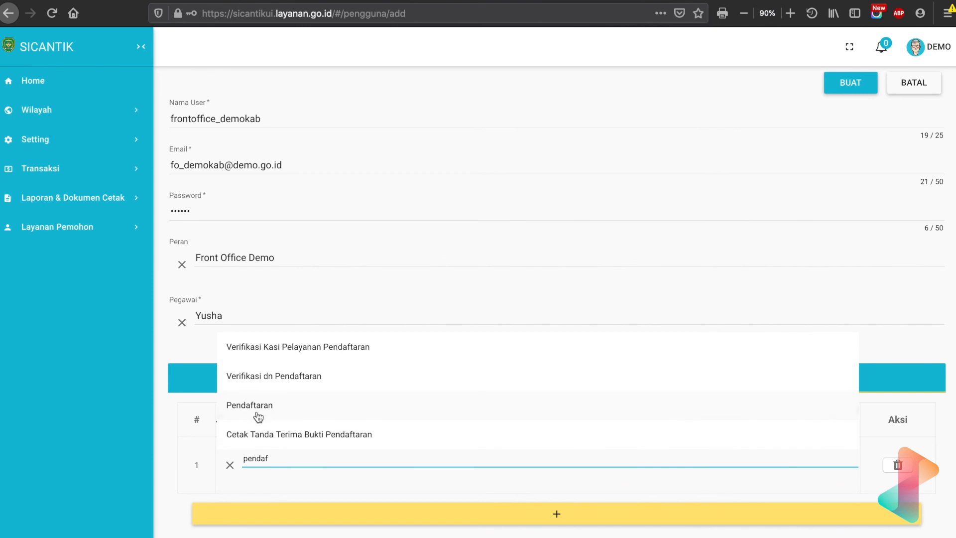
{"action": "left_click", "coordinate": [258, 414]}
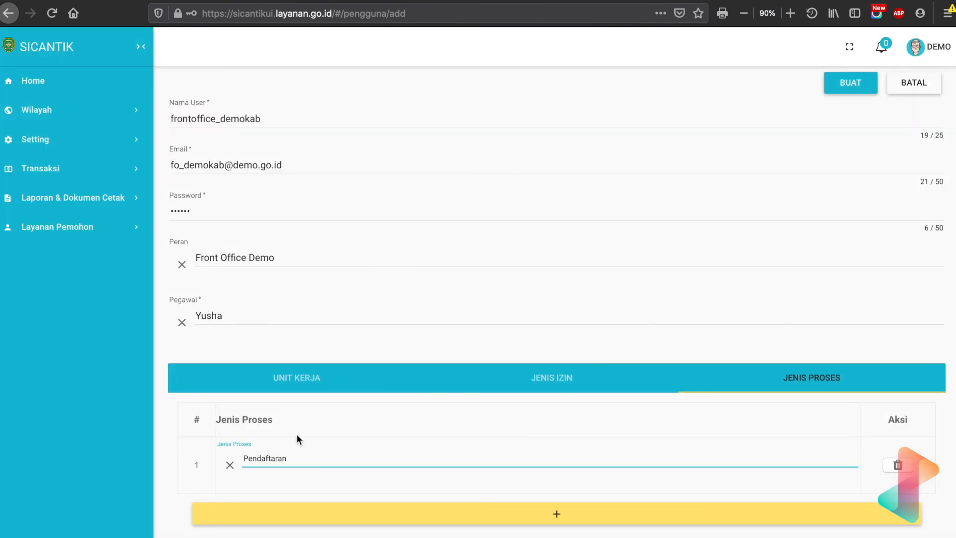
Add Menerima & Memeriksa Berkas as the second row of the user's Jenis Proses restrictions.
{"action": "left_click", "coordinate": [303, 516]}
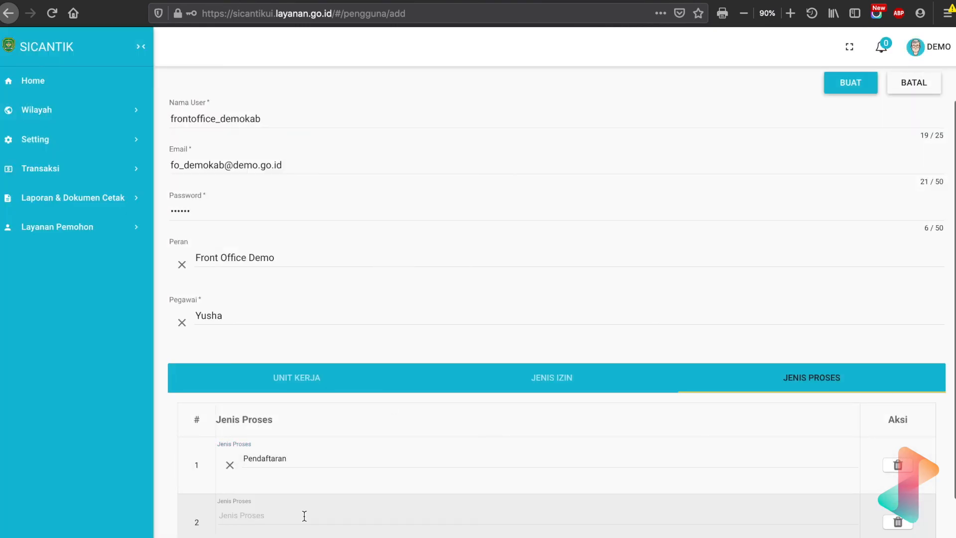
{"action": "scroll", "coordinate": [310, 414], "scroll_direction": "down", "scroll_amount": 2}
{"action": "left_click", "coordinate": [280, 416]}
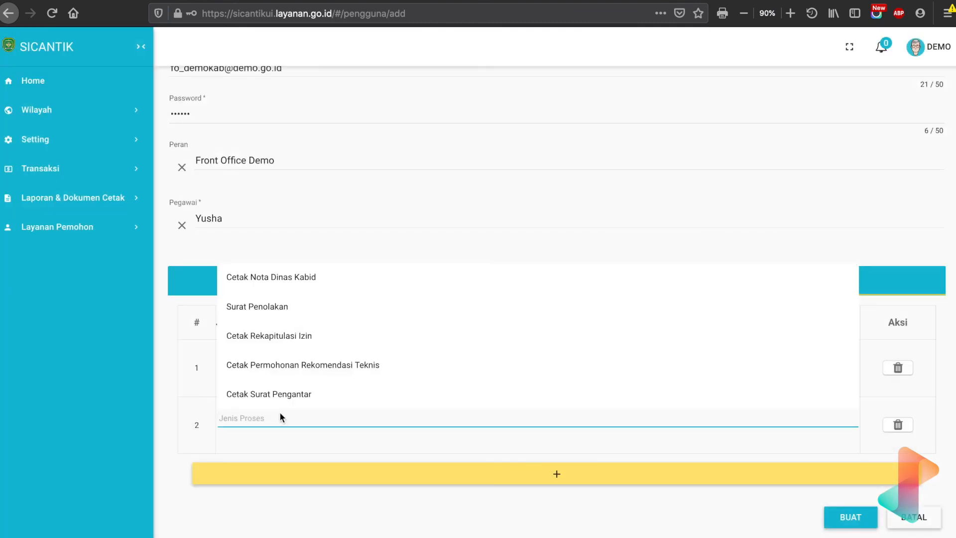
{"action": "type", "text": "menerim"}
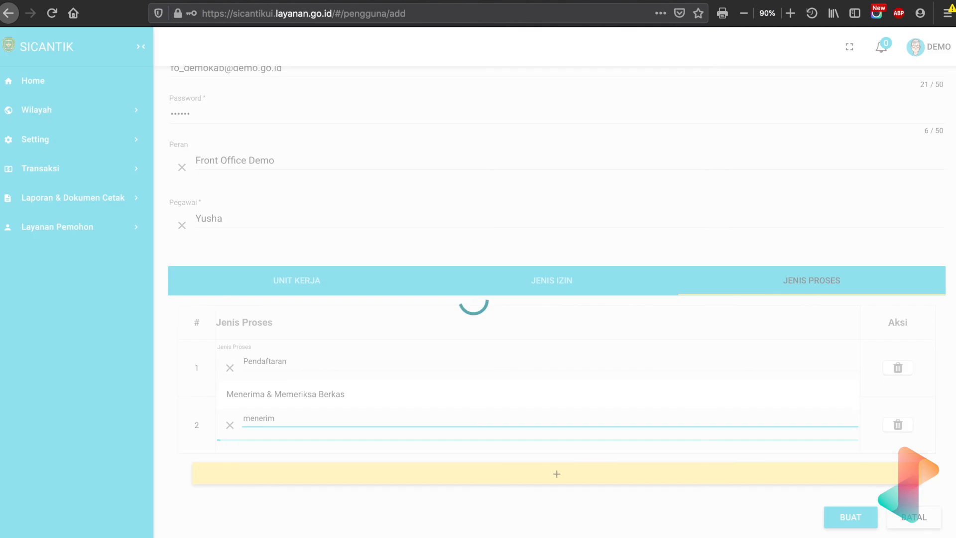
{"action": "left_click", "coordinate": [262, 393]}
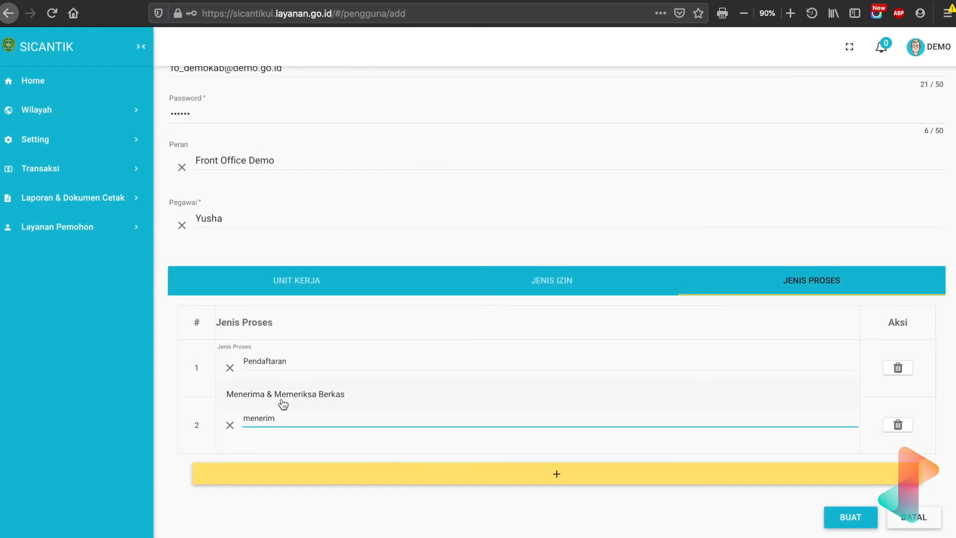
{"action": "left_click", "coordinate": [283, 401]}
Replace the first Jenis Proses restriction with Penetapan Izin.
{"action": "scroll", "coordinate": [419, 306], "scroll_direction": "up", "scroll_amount": 3}
{"action": "scroll", "coordinate": [420, 312], "scroll_direction": "down", "scroll_amount": 3}
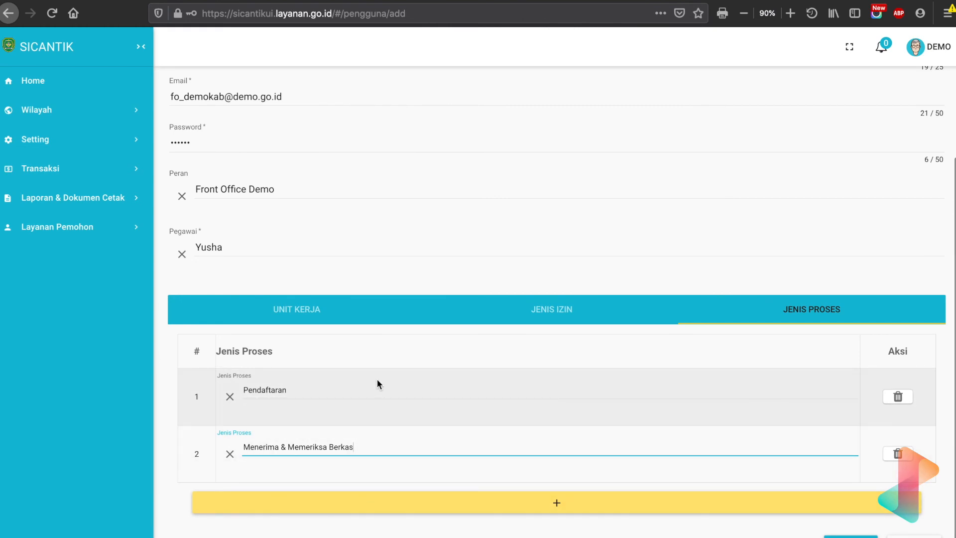
{"action": "scroll", "coordinate": [378, 381], "scroll_direction": "up", "scroll_amount": 3}
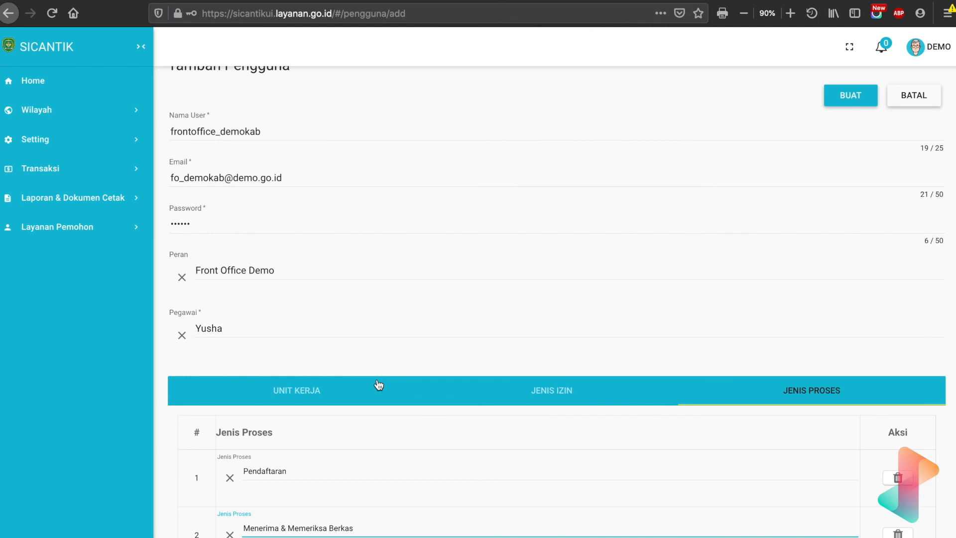
{"action": "scroll", "coordinate": [378, 382], "scroll_direction": "down", "scroll_amount": 4}
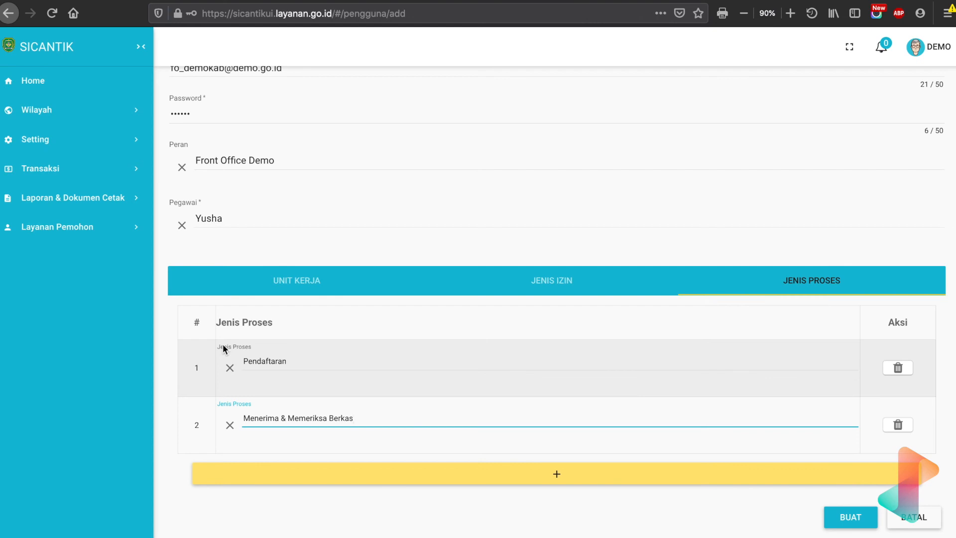
{"action": "left_click", "coordinate": [296, 354]}
{"action": "key", "text": "BackSpace"}
{"action": "key", "text": "BackSpace"}
{"action": "key", "text": "BackSpace"}
{"action": "key", "text": "BackSpace"}
{"action": "key", "text": "BackSpace"}
{"action": "key", "text": "BackSpace"}
{"action": "key", "text": "BackSpace"}
{"action": "key", "text": "BackSpace"}
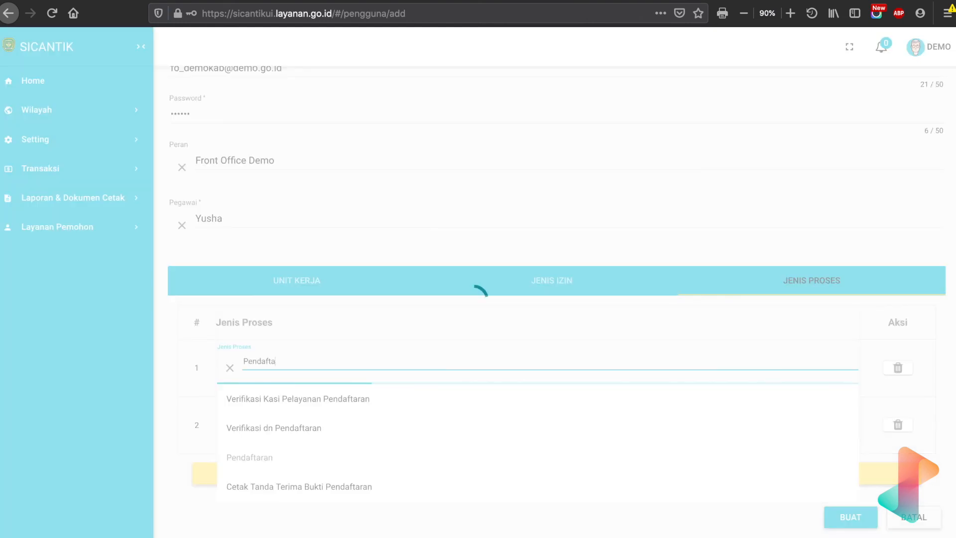
{"action": "type", "text": "etapa"}
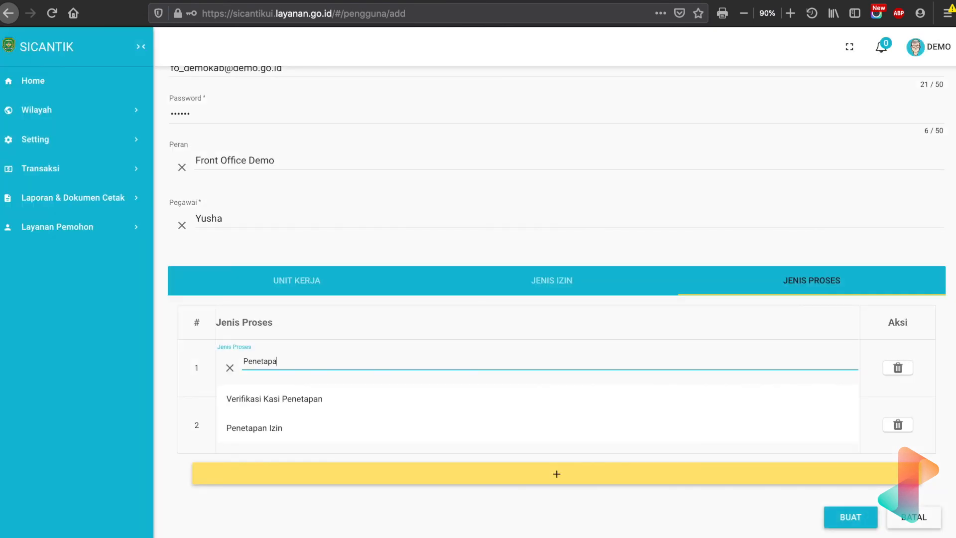
{"action": "left_click", "coordinate": [236, 429]}
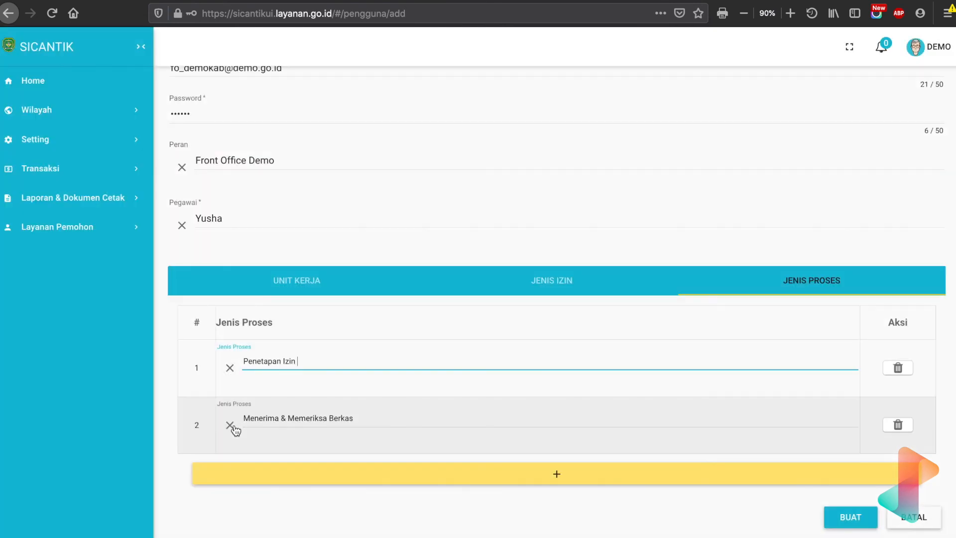
Replace the second Jenis Proses restriction with Tanda Tangan Sertifikat.
{"action": "left_click", "coordinate": [365, 421]}
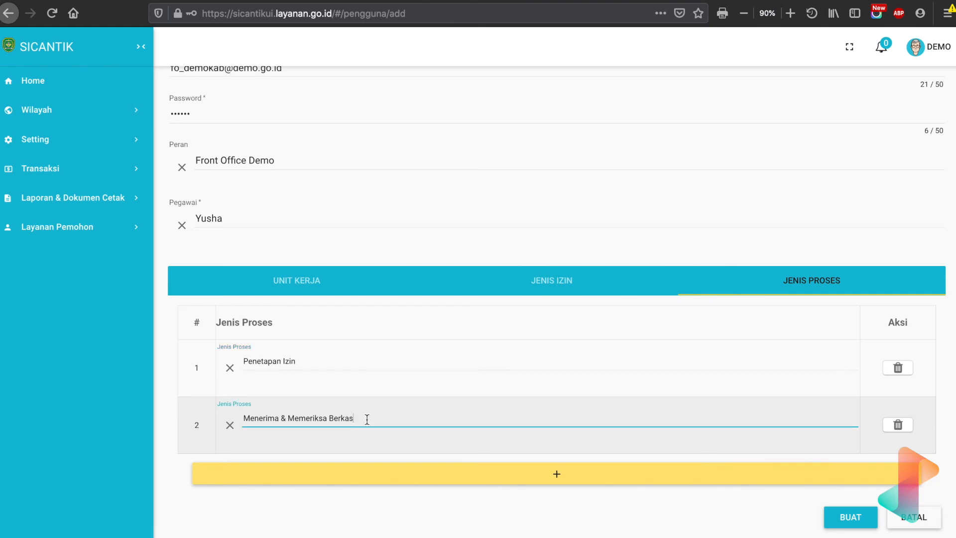
{"action": "left_click_drag", "start_coordinate": [365, 420], "coordinate": [271, 405]}
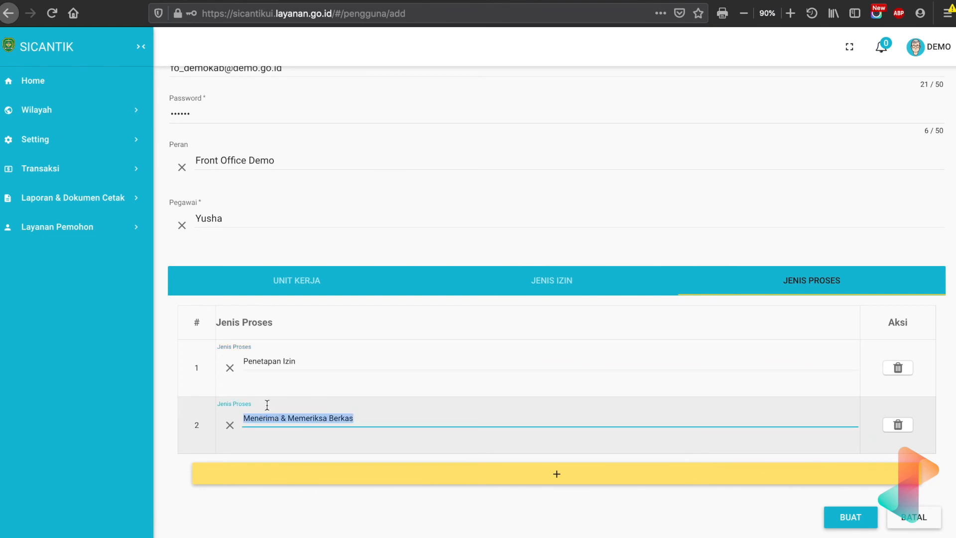
{"action": "type", "text": "ser"}
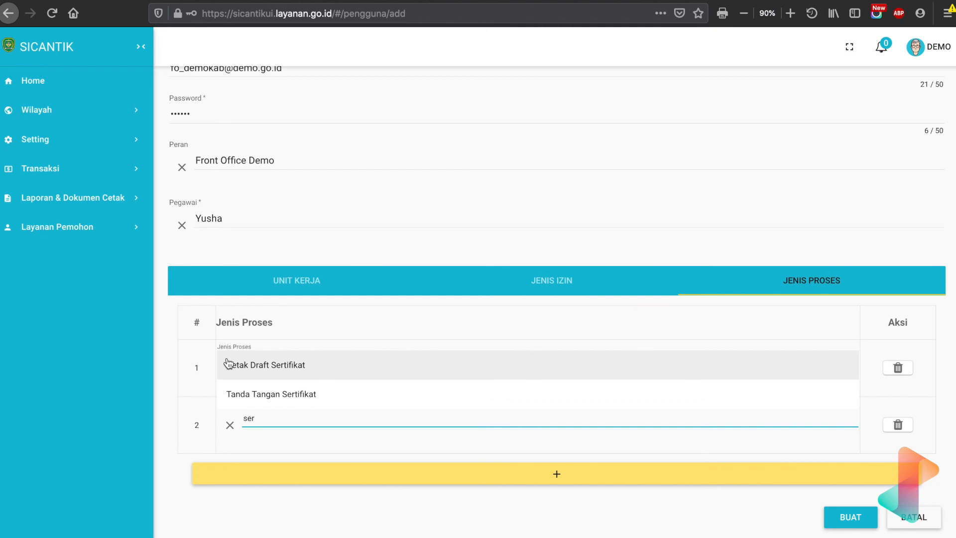
{"action": "left_click", "coordinate": [252, 396]}
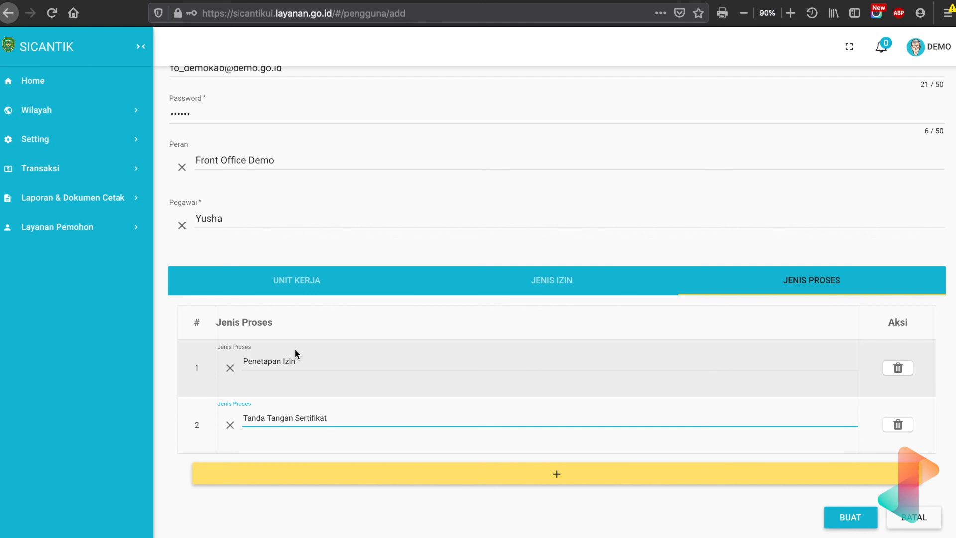
Add (a) Izin Membangun back to the user's Jenis Izin restrictions.
{"action": "scroll", "coordinate": [295, 349], "scroll_direction": "up", "scroll_amount": 1}
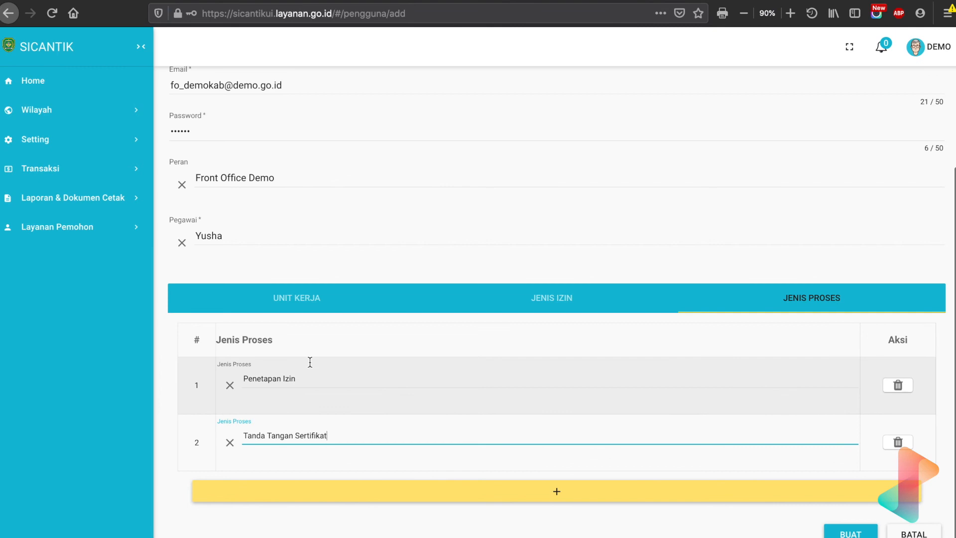
{"action": "left_click", "coordinate": [326, 298]}
{"action": "left_click", "coordinate": [538, 343]}
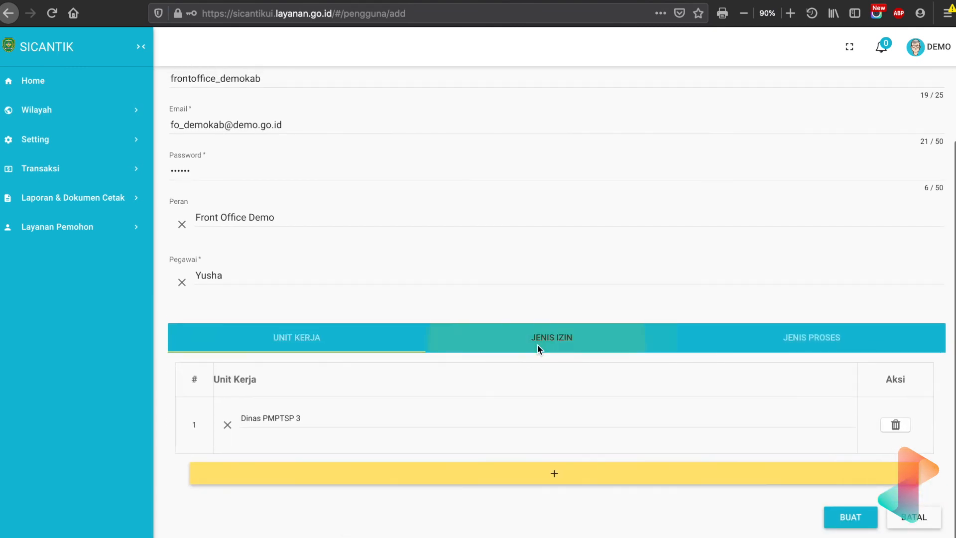
{"action": "left_click", "coordinate": [422, 456]}
{"action": "left_click", "coordinate": [305, 457]}
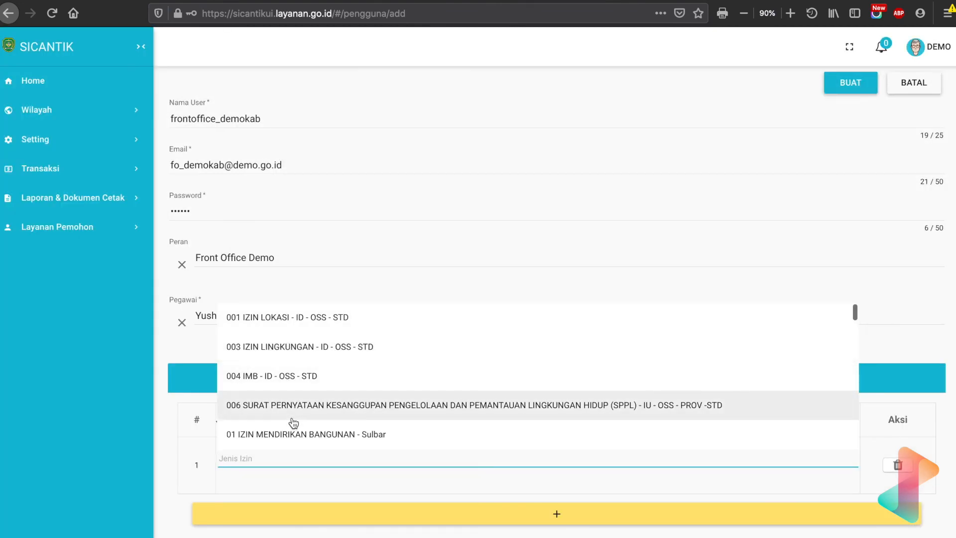
{"action": "scroll", "coordinate": [298, 386], "scroll_direction": "down", "scroll_amount": 2}
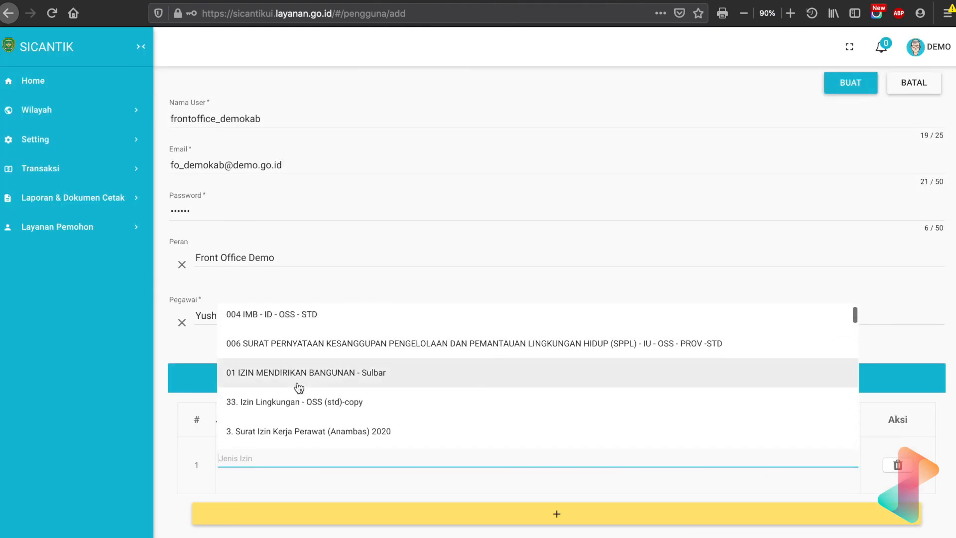
{"action": "scroll", "coordinate": [302, 416], "scroll_direction": "down", "scroll_amount": 2}
{"action": "left_click", "coordinate": [302, 418]}
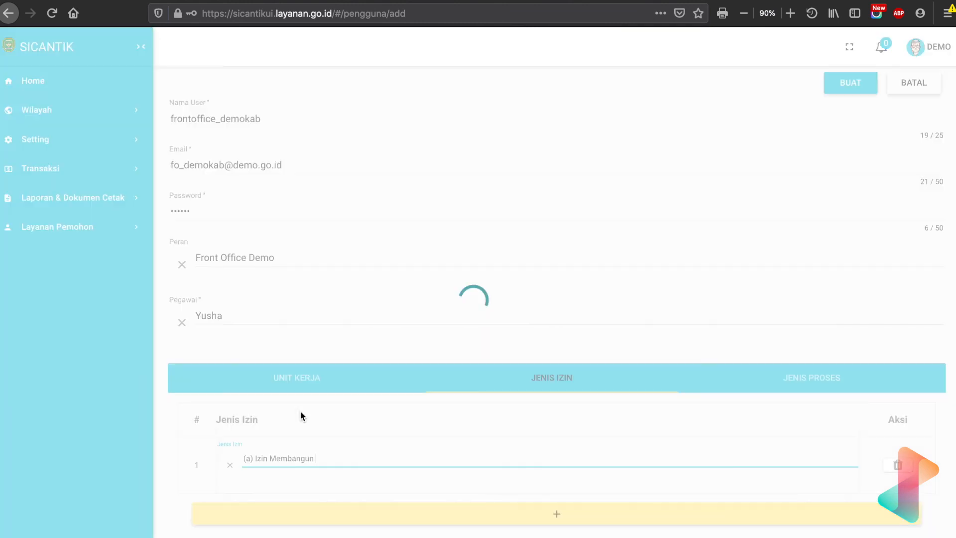
Review the user's Unit Kerja, Jenis Izin and Jenis Proses restrictions one after another.
{"action": "left_click", "coordinate": [298, 372]}
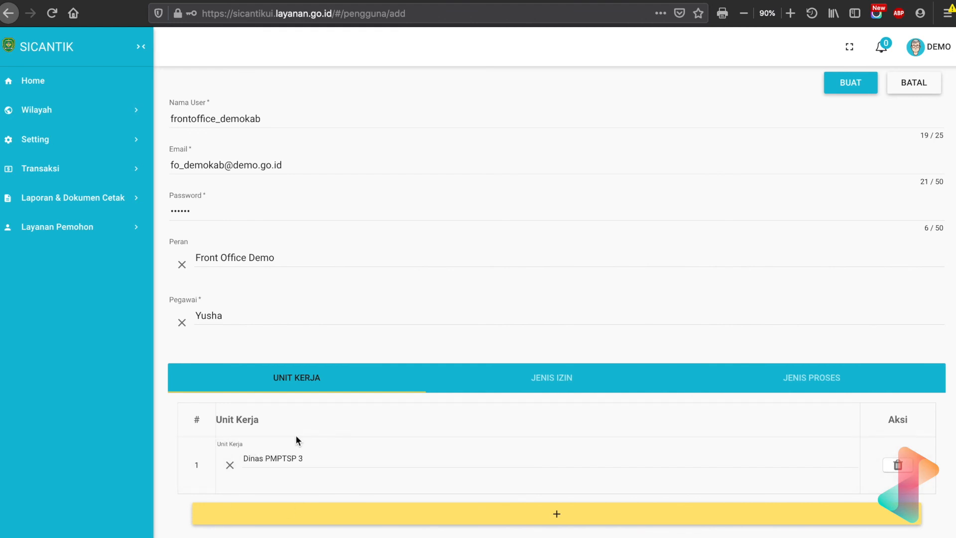
{"action": "left_click", "coordinate": [623, 379]}
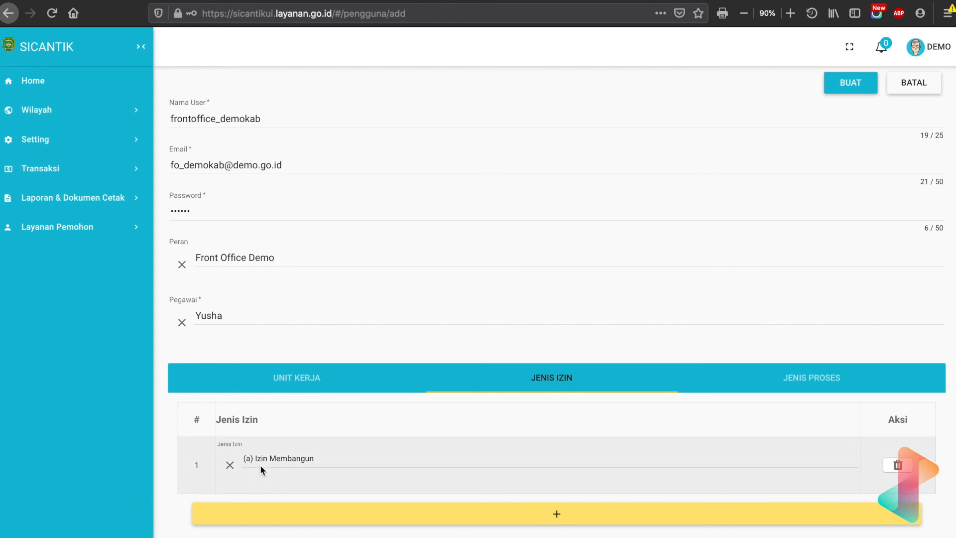
{"action": "left_click", "coordinate": [832, 380]}
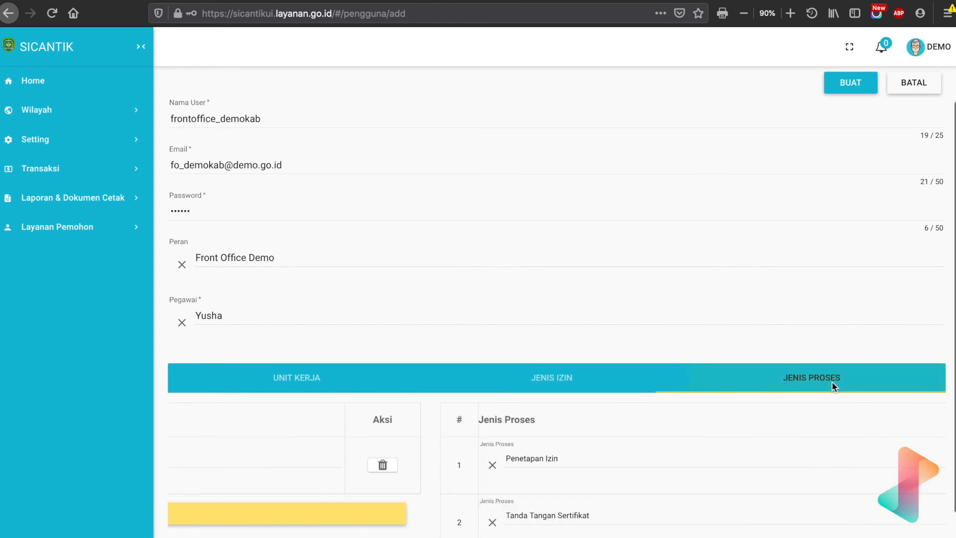
{"action": "scroll", "coordinate": [378, 424], "scroll_direction": "down", "scroll_amount": 2}
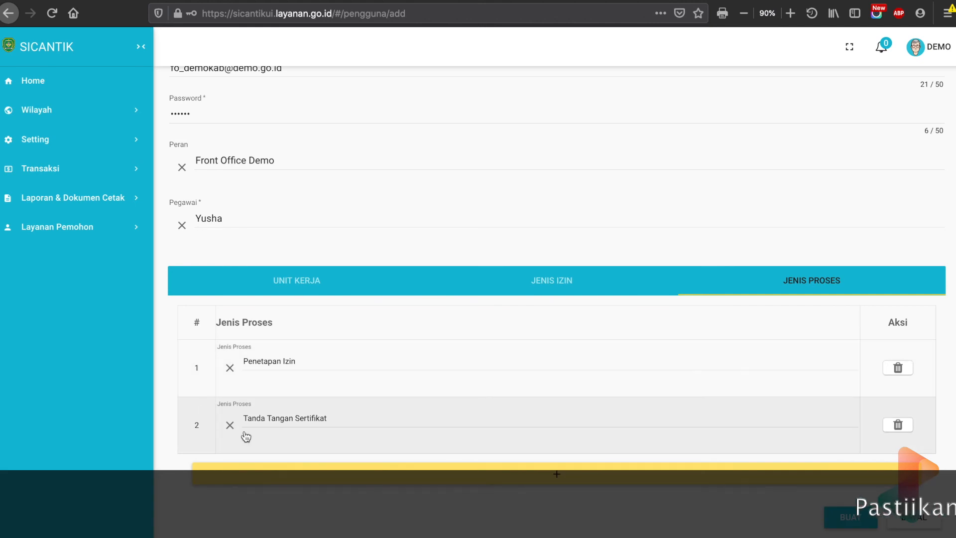
Clear the second Jenis Proses entry and cancel the new user form.
{"action": "left_click", "coordinate": [230, 425]}
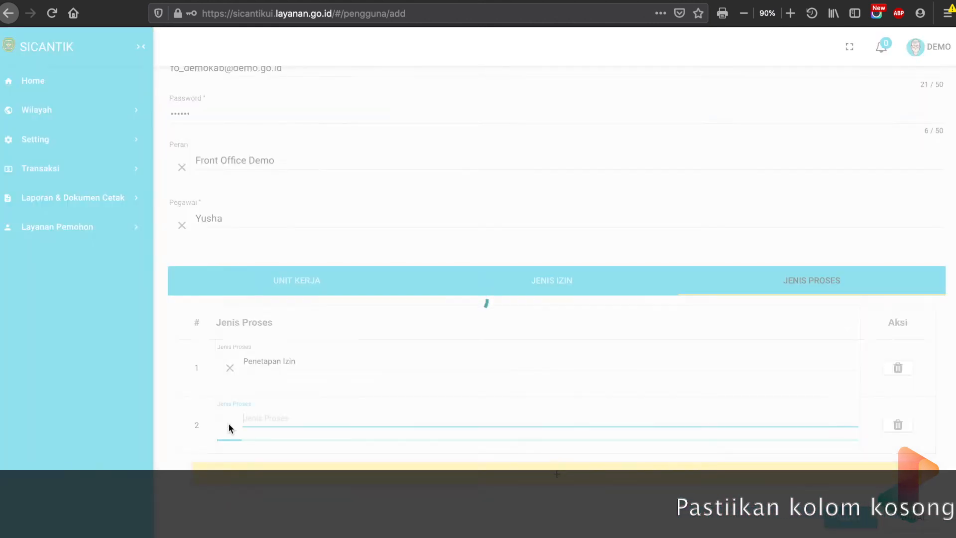
{"action": "left_click", "coordinate": [229, 436]}
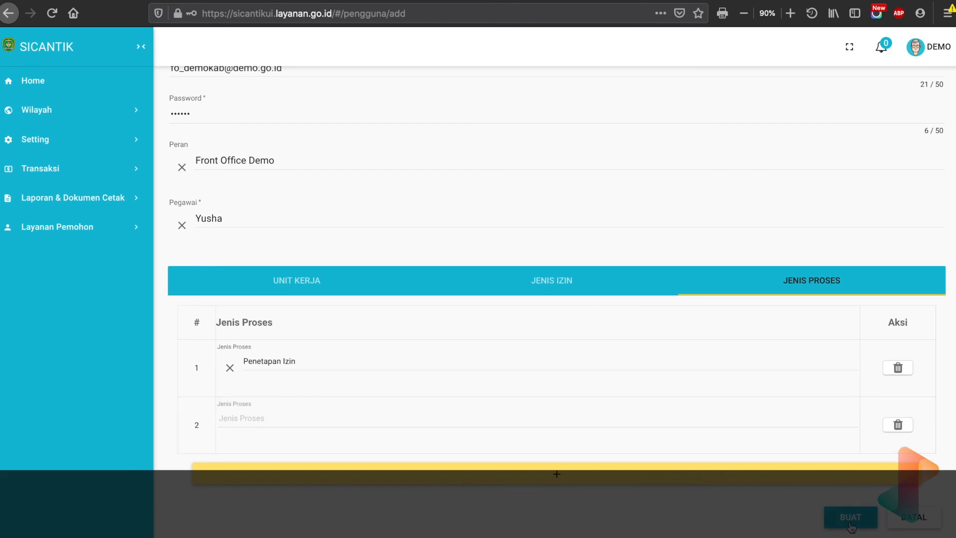
{"action": "scroll", "coordinate": [852, 528], "scroll_direction": "up", "scroll_amount": 1}
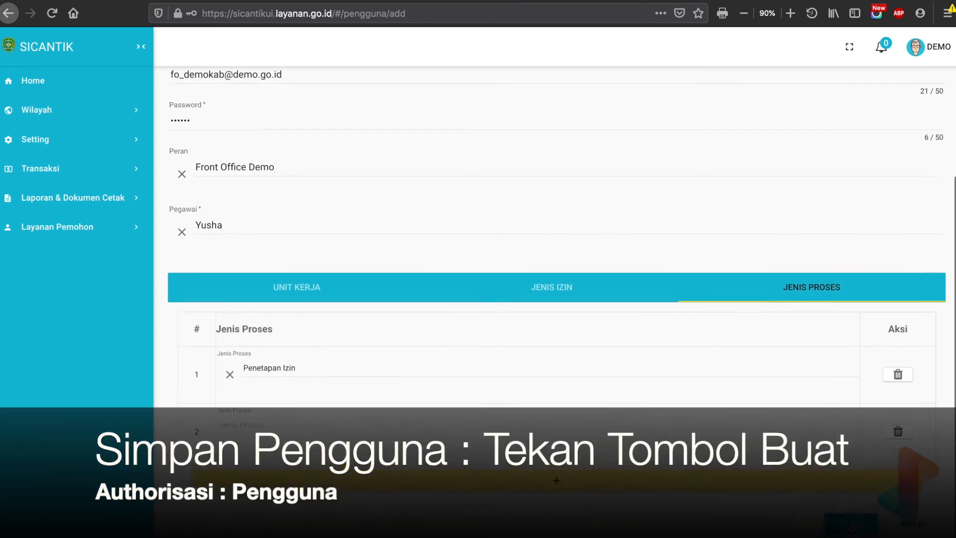
{"action": "scroll", "coordinate": [851, 527], "scroll_direction": "up", "scroll_amount": 5}
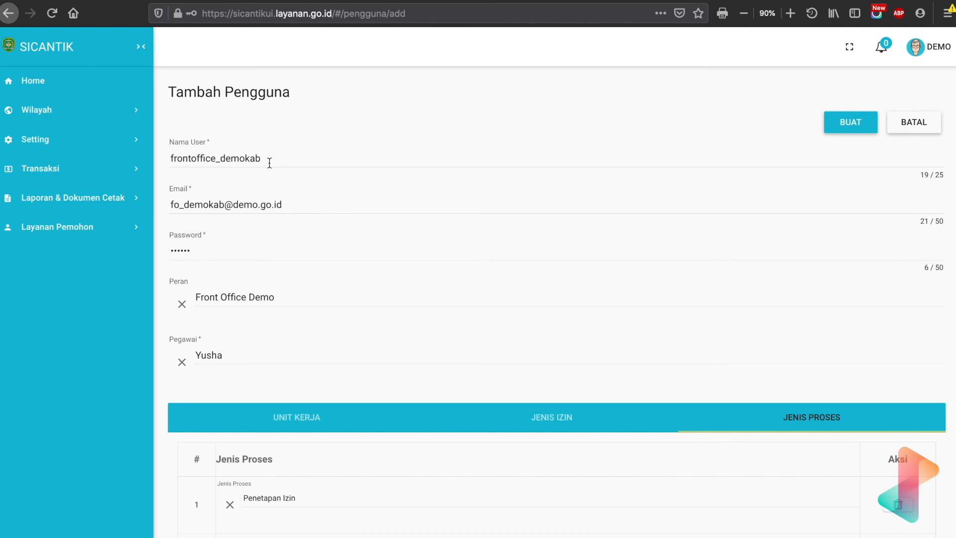
{"action": "left_click", "coordinate": [934, 131]}
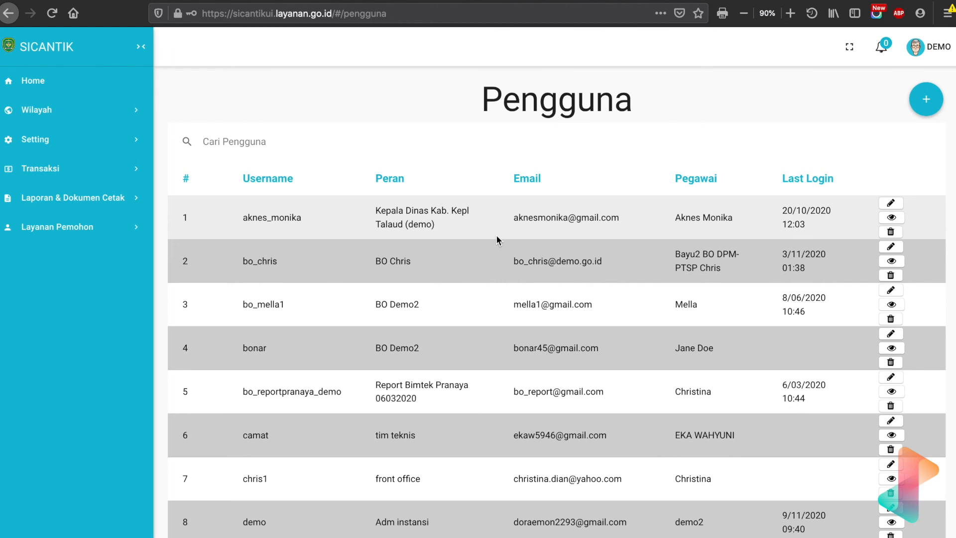
Return to the home page and log out of the demo account.
{"action": "left_click", "coordinate": [21, 81]}
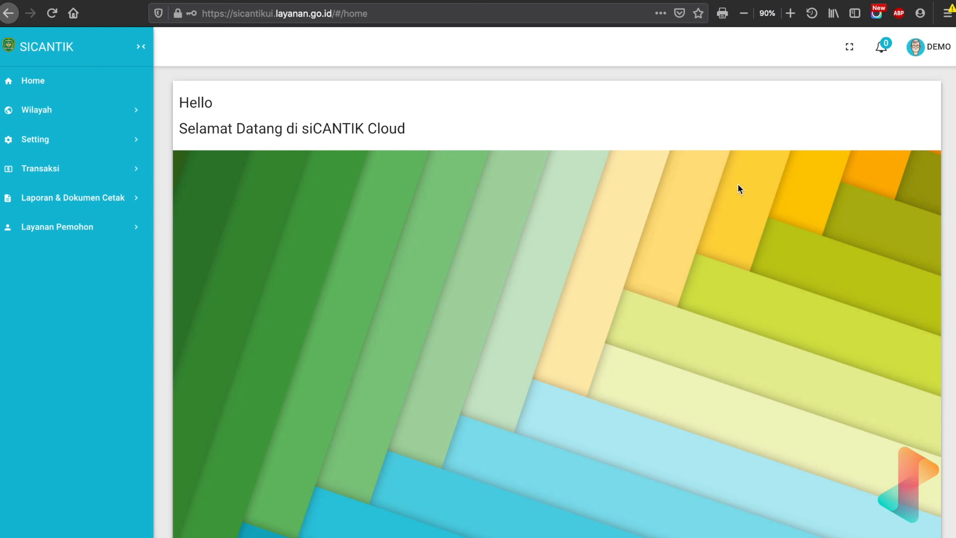
{"action": "left_click", "coordinate": [924, 50]}
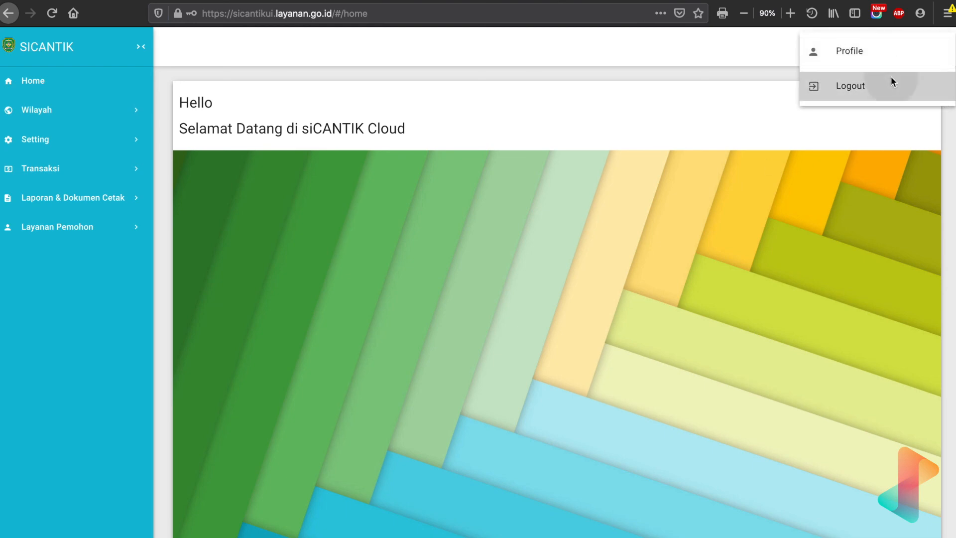